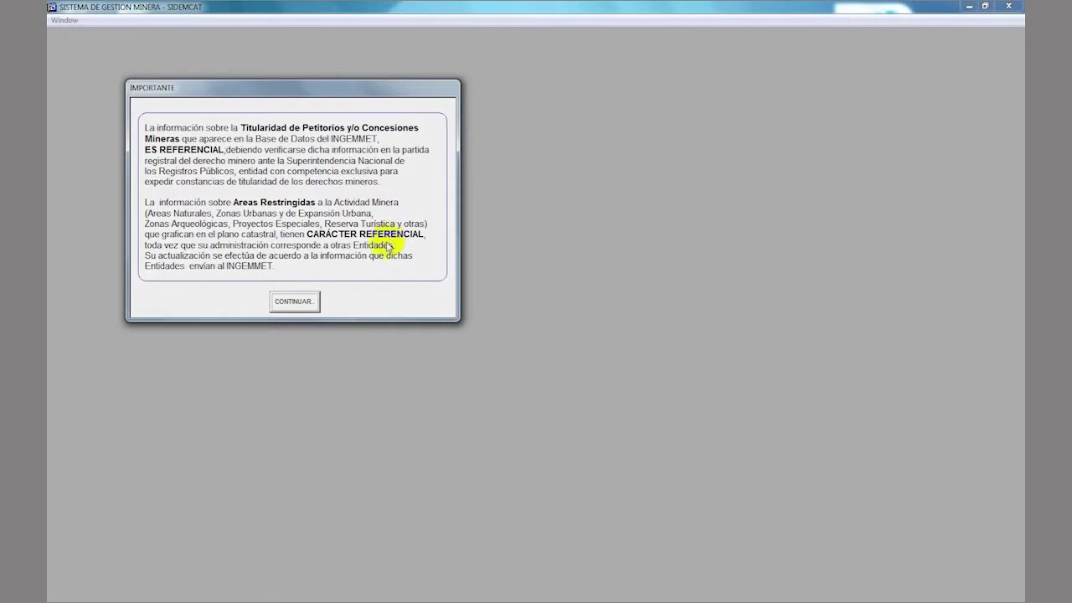
# - Dismiss the notice, enter Trámite Documentario and open Mantenimiento > Derechos Mineros
pyautogui.click(297, 302)
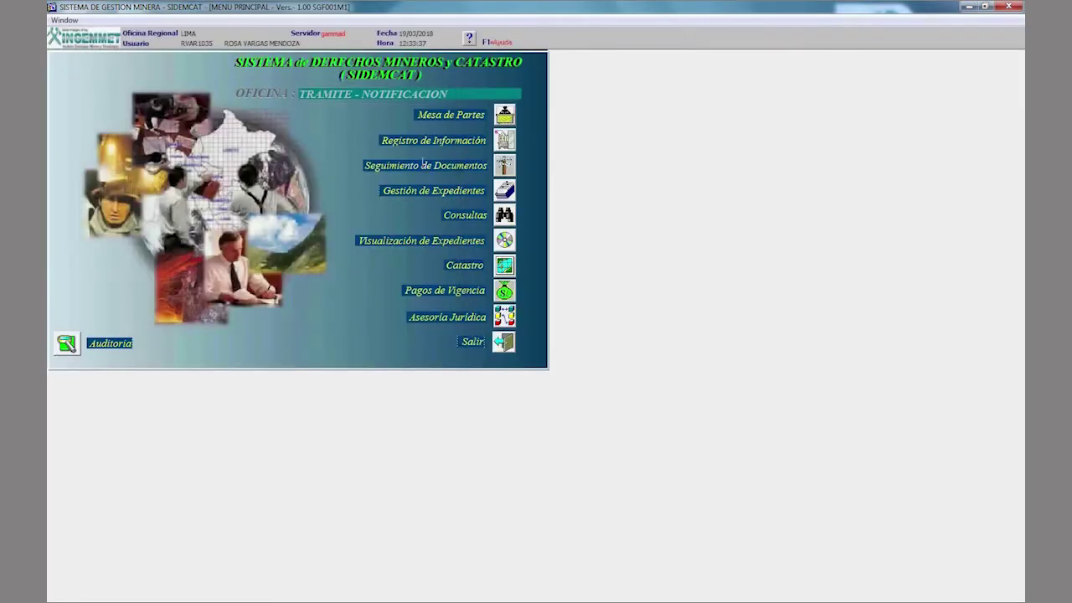
pyautogui.click(505, 139)
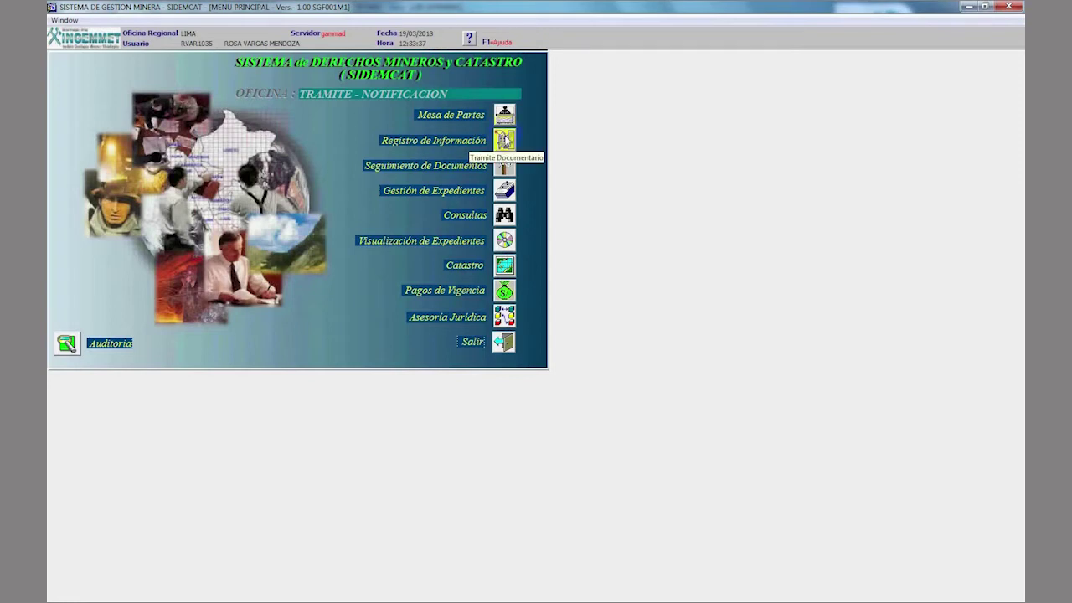
pyautogui.click(505, 139)
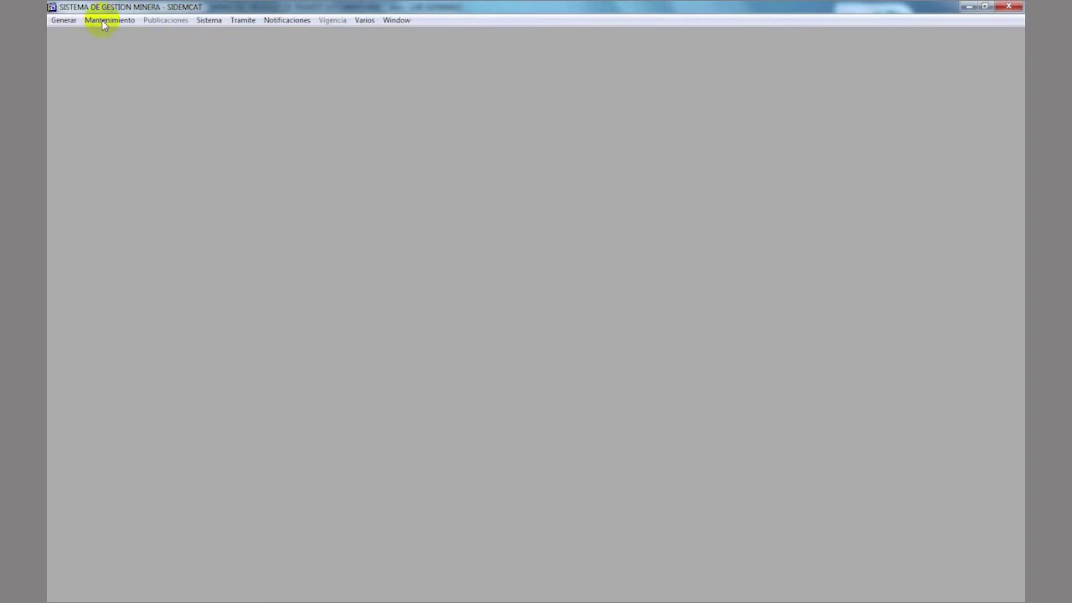
pyautogui.click(104, 22)
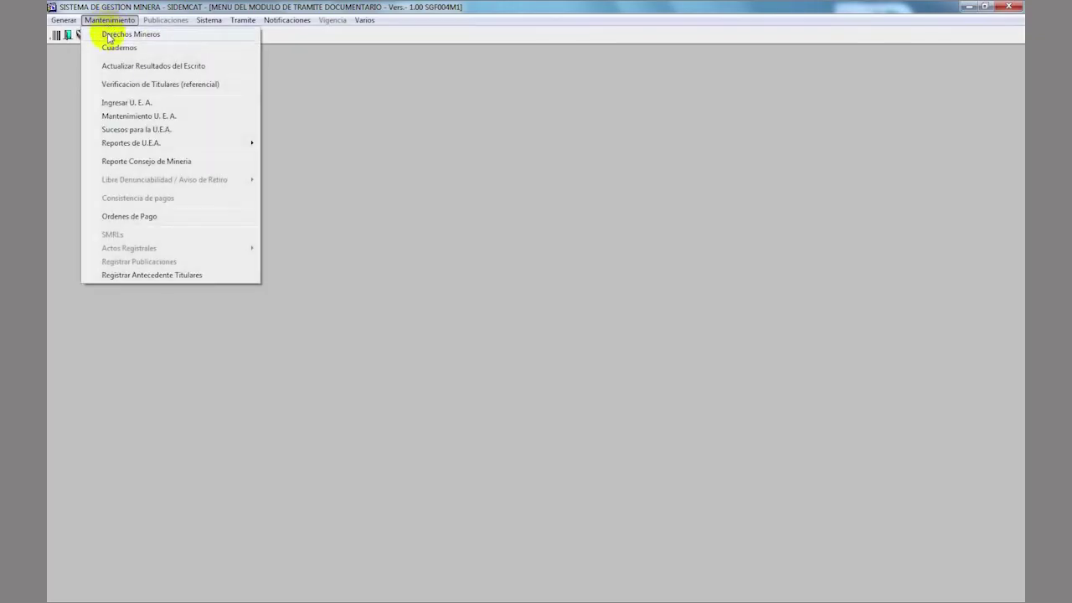
pyautogui.click(108, 35)
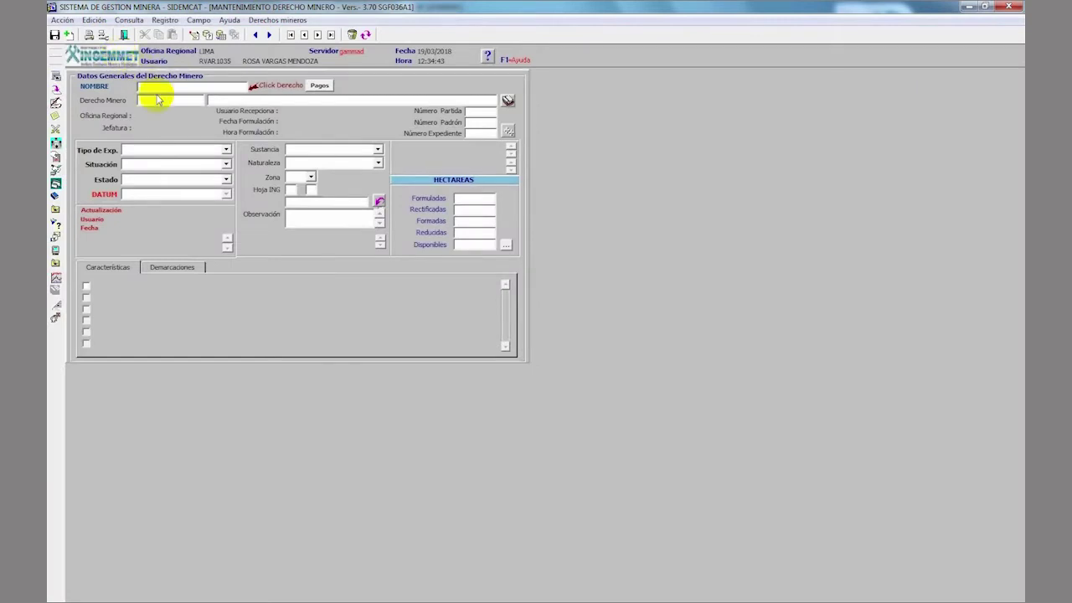
# - Load mining right RIVALDI 6 through a code search and bring up its resolutions
pyautogui.rightClick(158, 89)
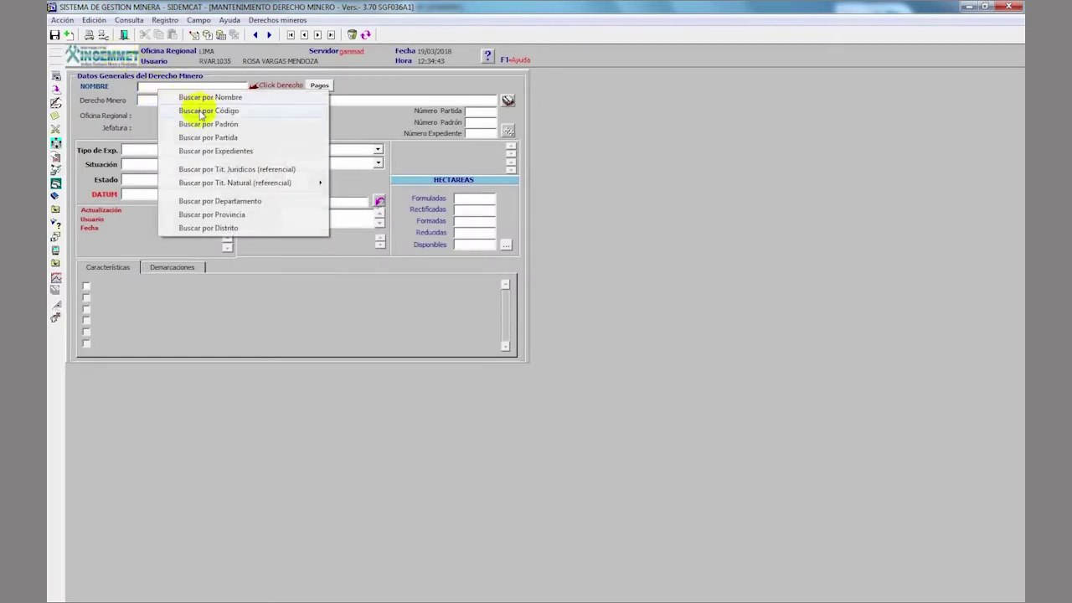
pyautogui.click(200, 112)
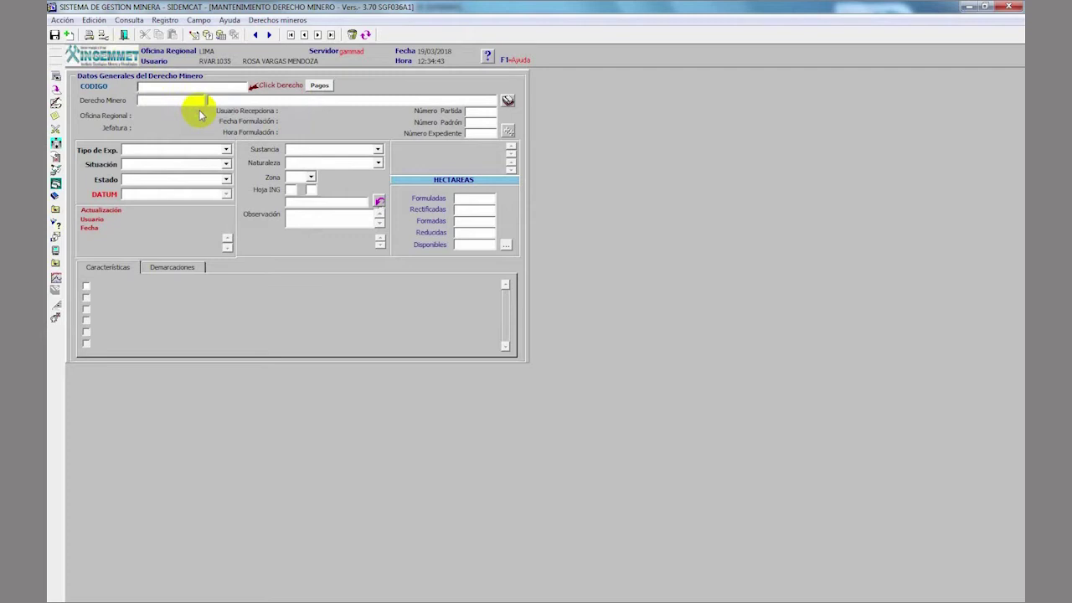
pyautogui.write('01024621,')
pyautogui.press('Return')
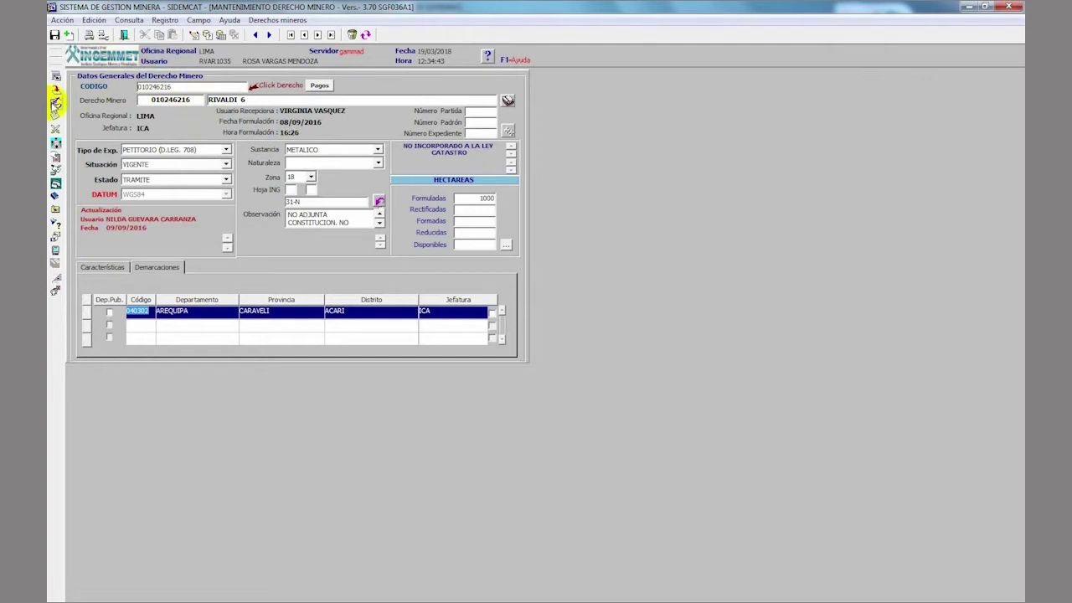
pyautogui.click(55, 102)
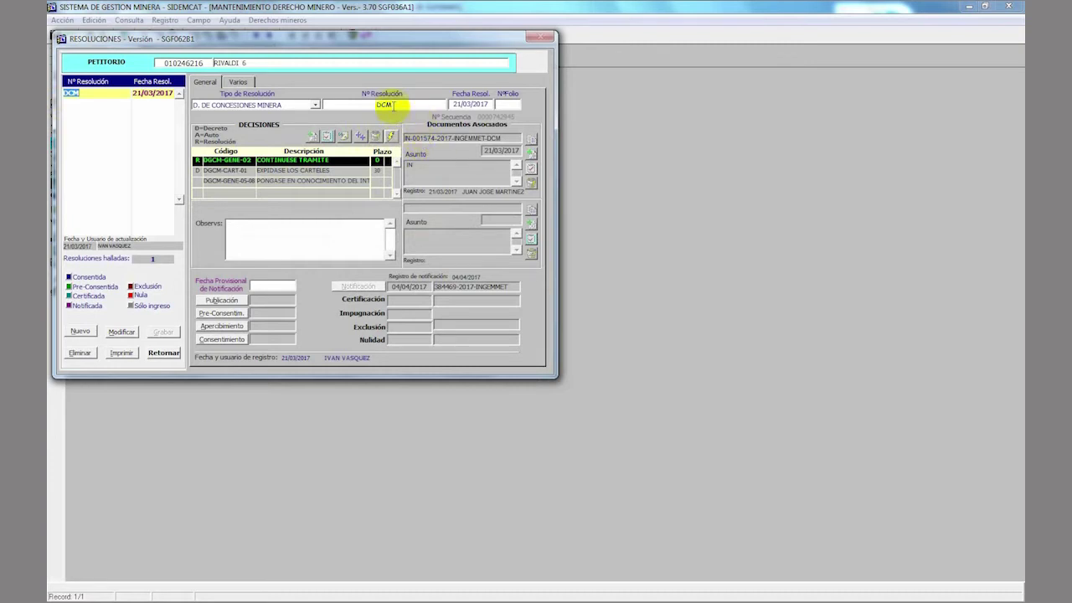
# - Close the Resoluciones window and the form, returning to the Trámite Documentario menu
pyautogui.click(166, 353)
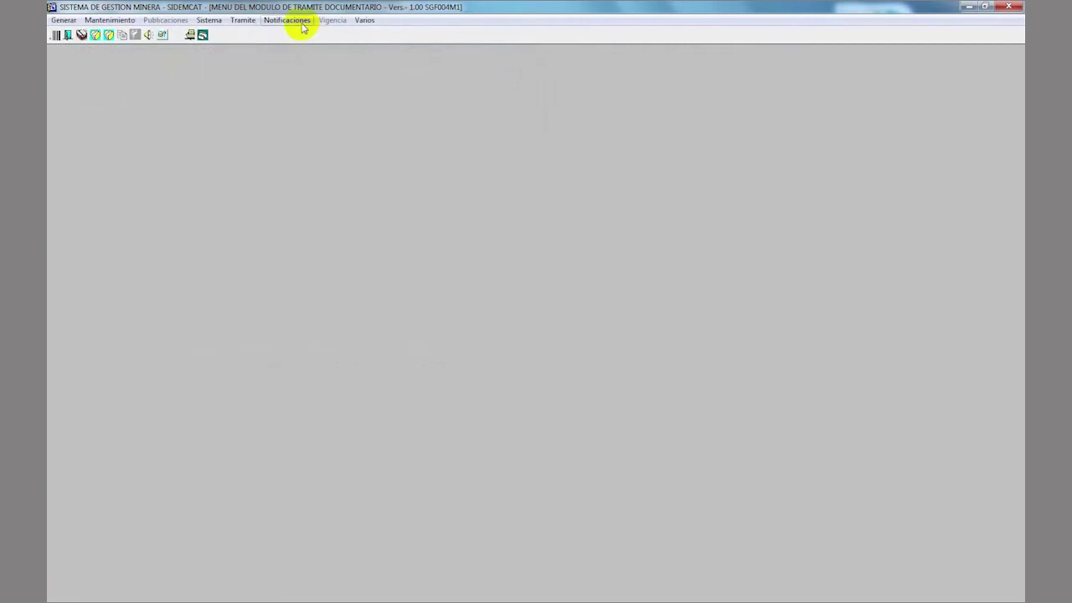
# - Load expediente 010246216 in Notificaciones > Ingreso Mantenimiento and start a new notification
pyautogui.click(302, 27)
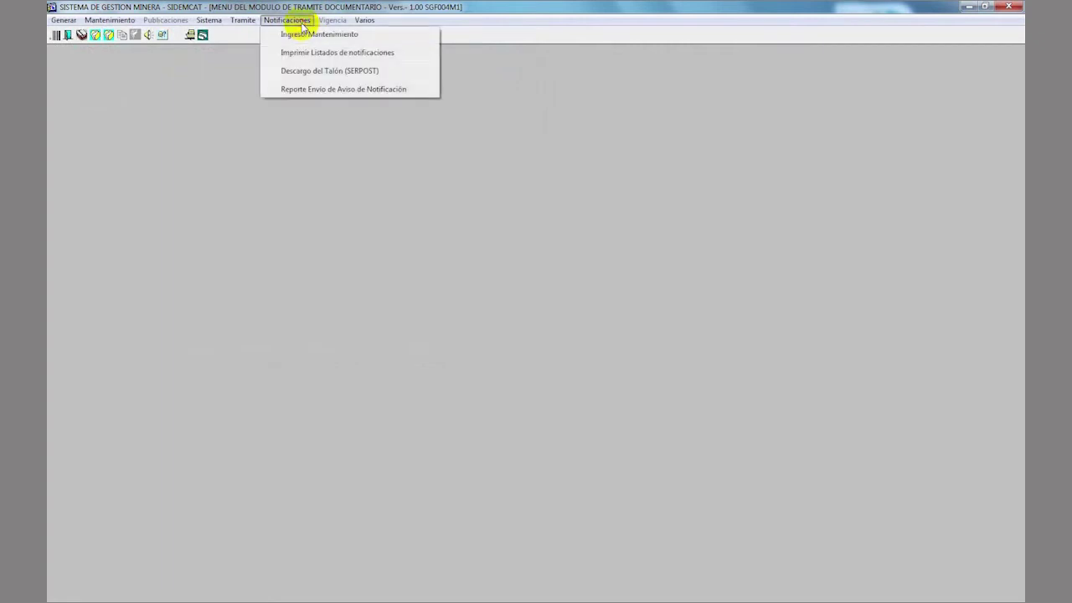
pyautogui.click(303, 35)
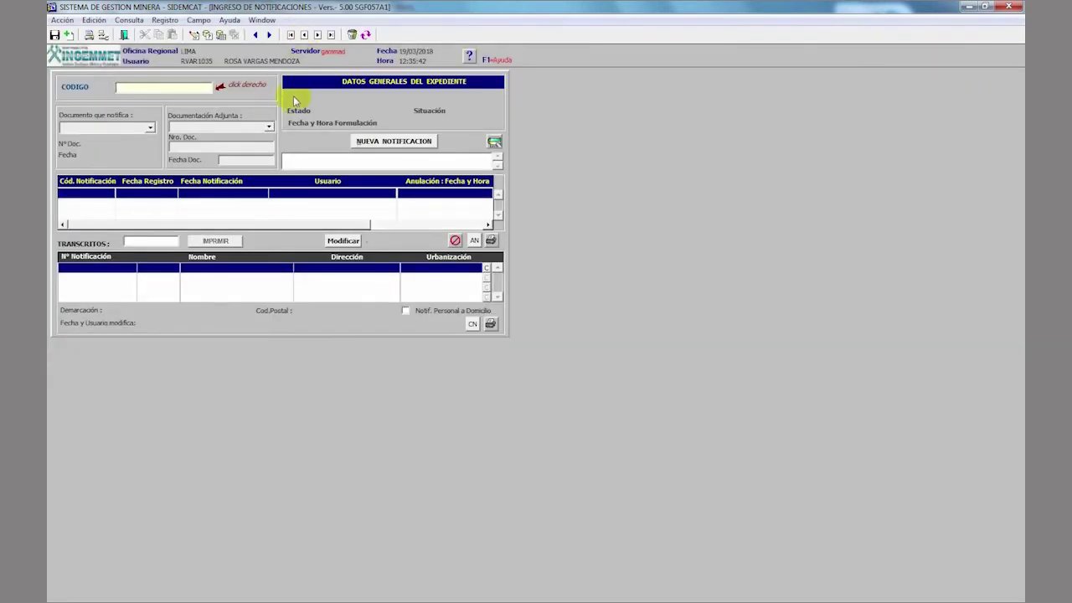
pyautogui.press('Return')
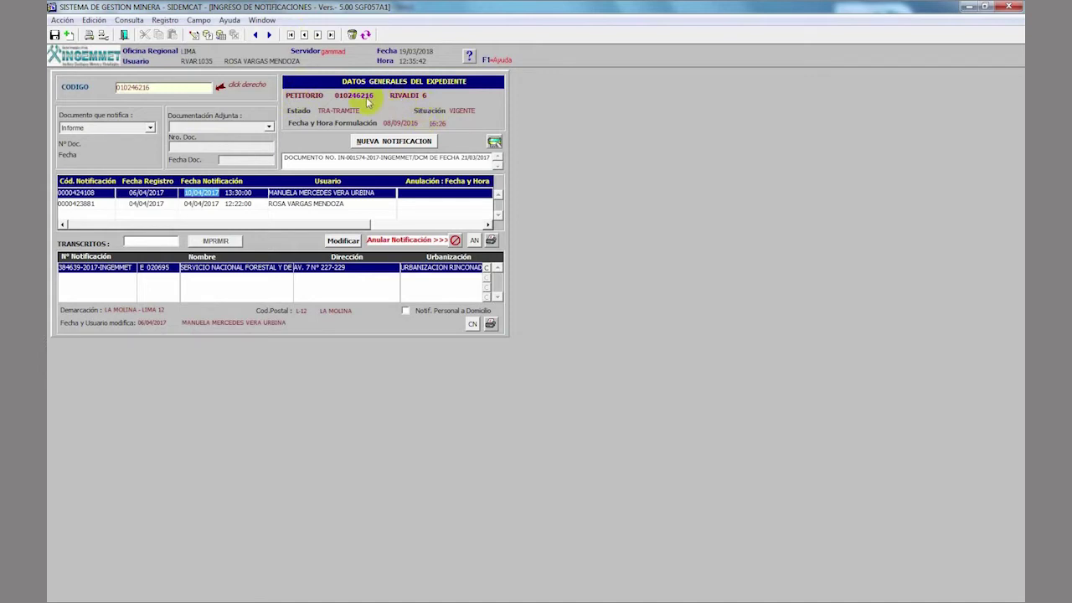
pyautogui.click(385, 144)
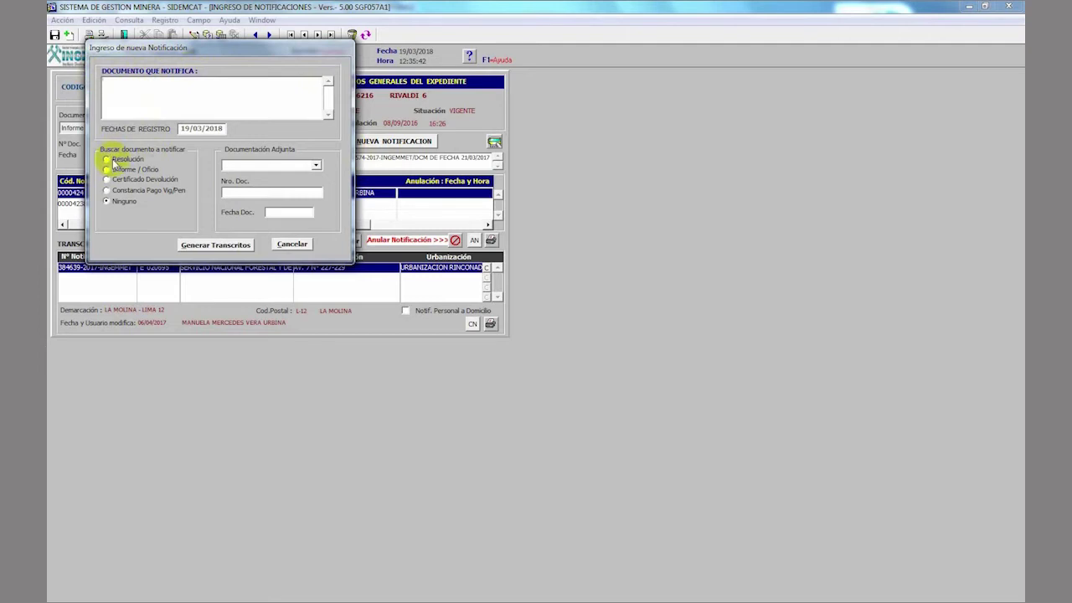
pyautogui.click(108, 160)
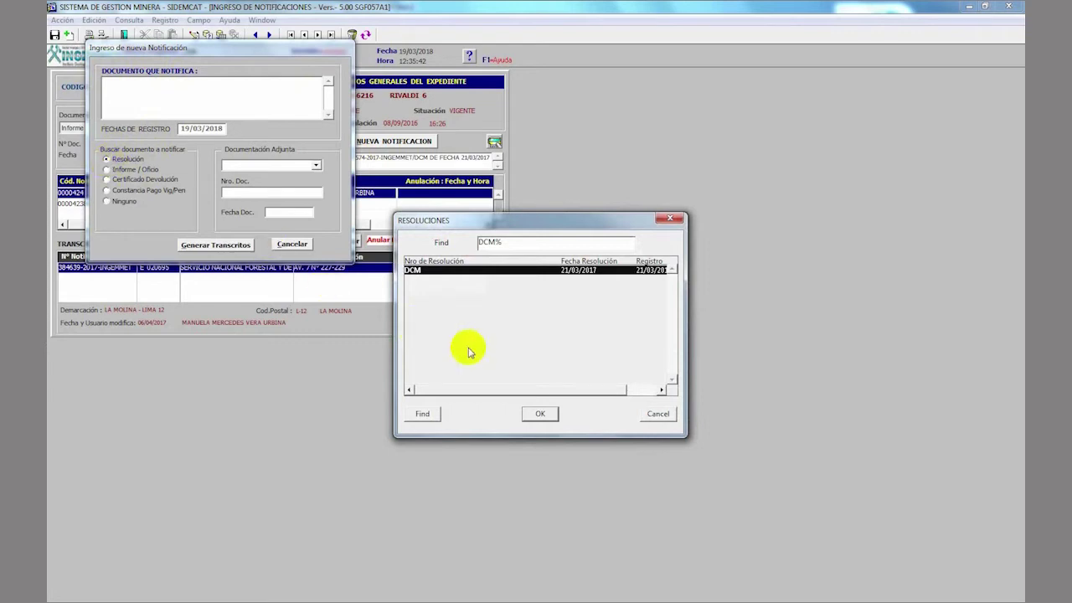
pyautogui.click(654, 412)
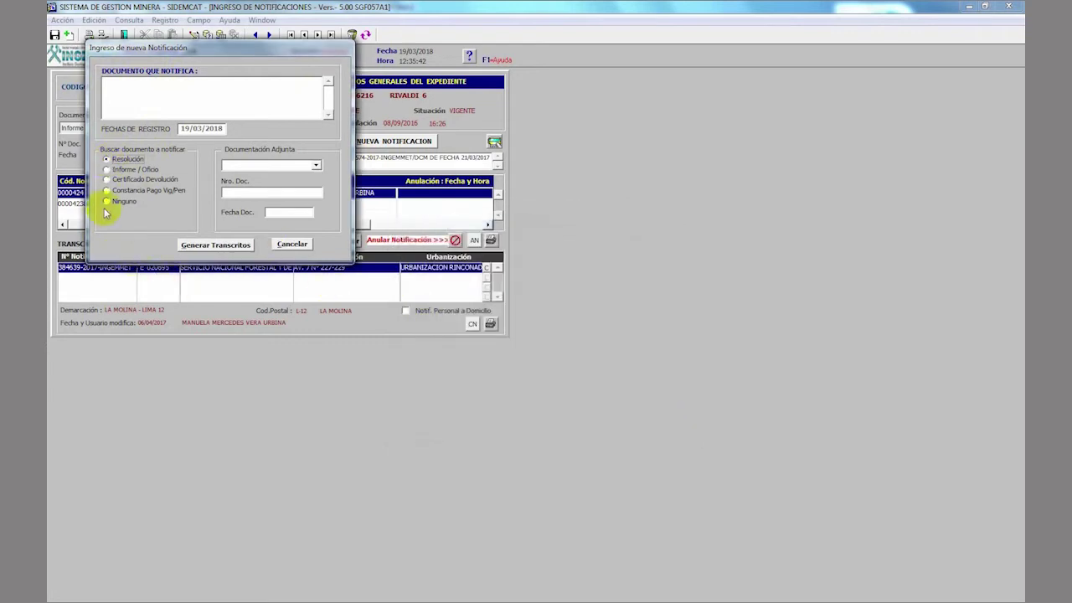
pyautogui.click(106, 201)
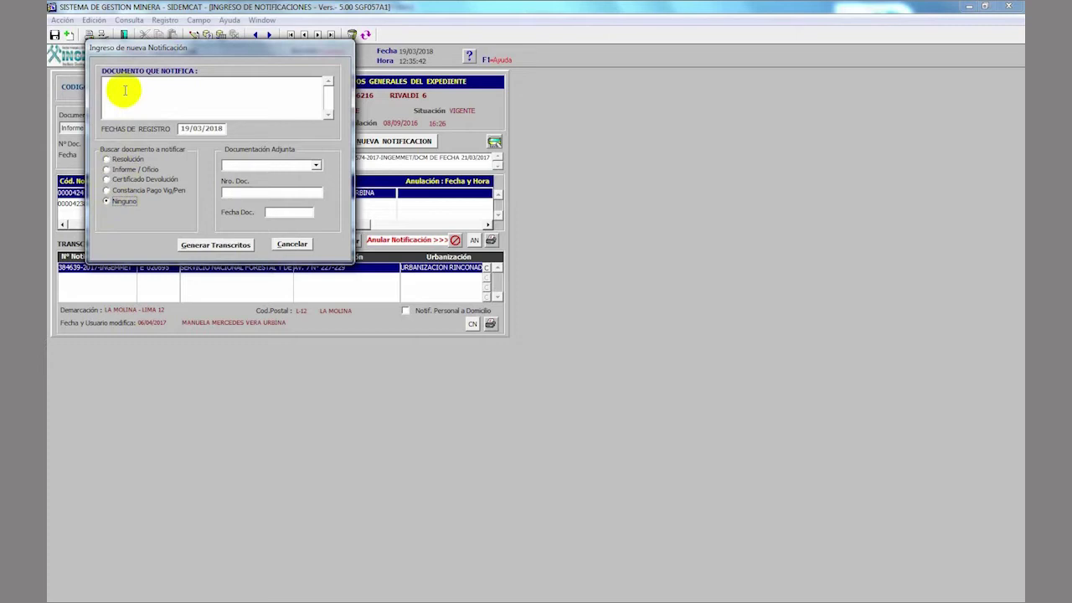
# - Name the document 'RESOLUCION DE PRESIDENCIA N° 689-2018-INGEMMET/PCD/PM DE FECHA 16.03.2018' and choose the C/C DE LA R.J. attachment
pyautogui.click(124, 90)
pyautogui.write('RESOLUCION DE PRESIDENCIA N')
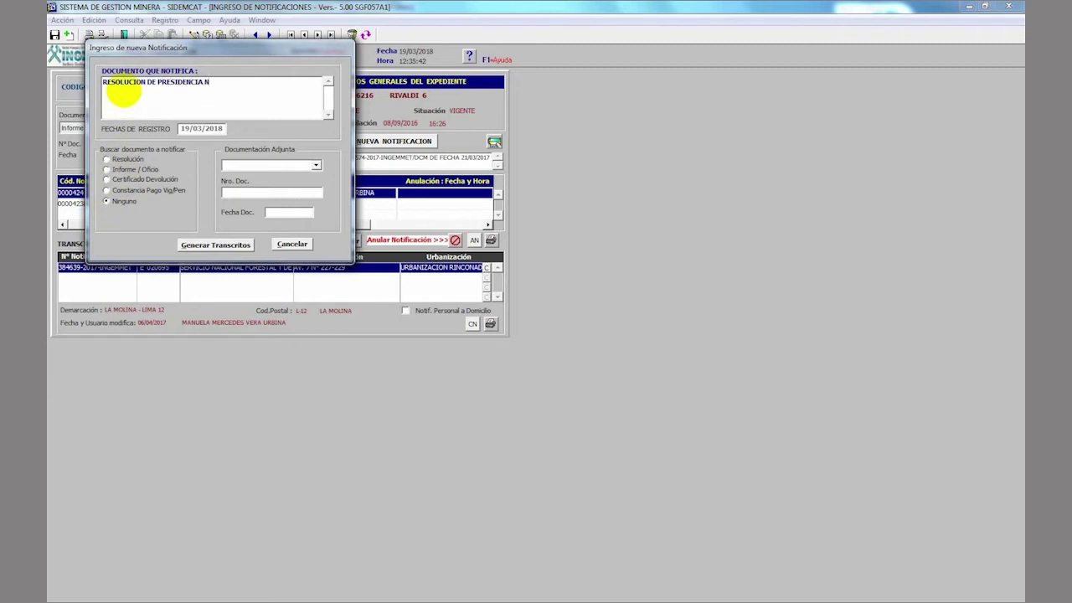
pyautogui.write('° 689-2018-INGEMMET/PCD/PM DE FECHA 16')
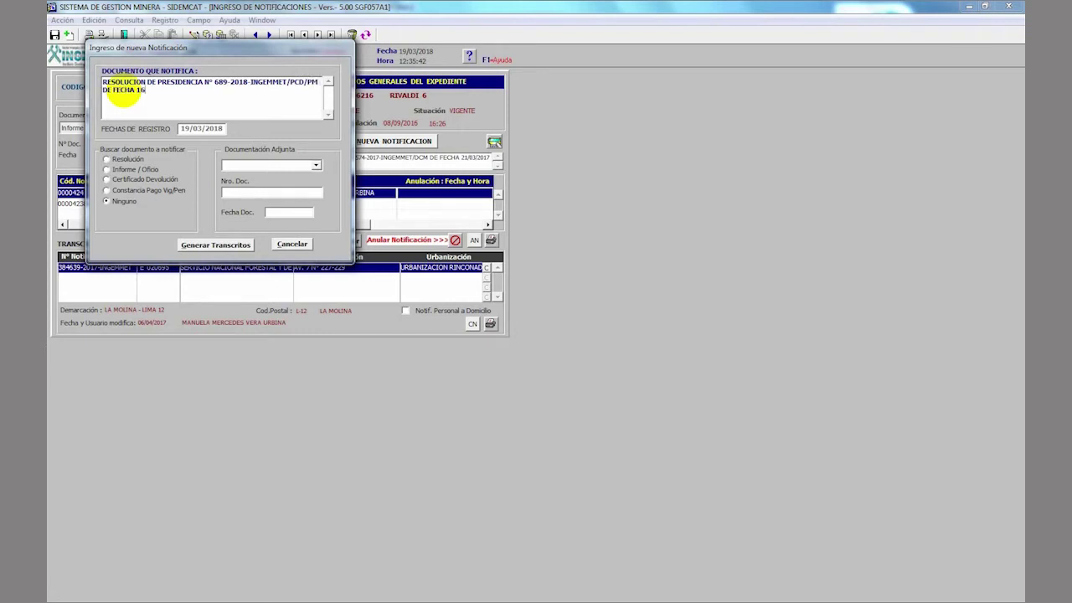
pyautogui.write('.03.2018')
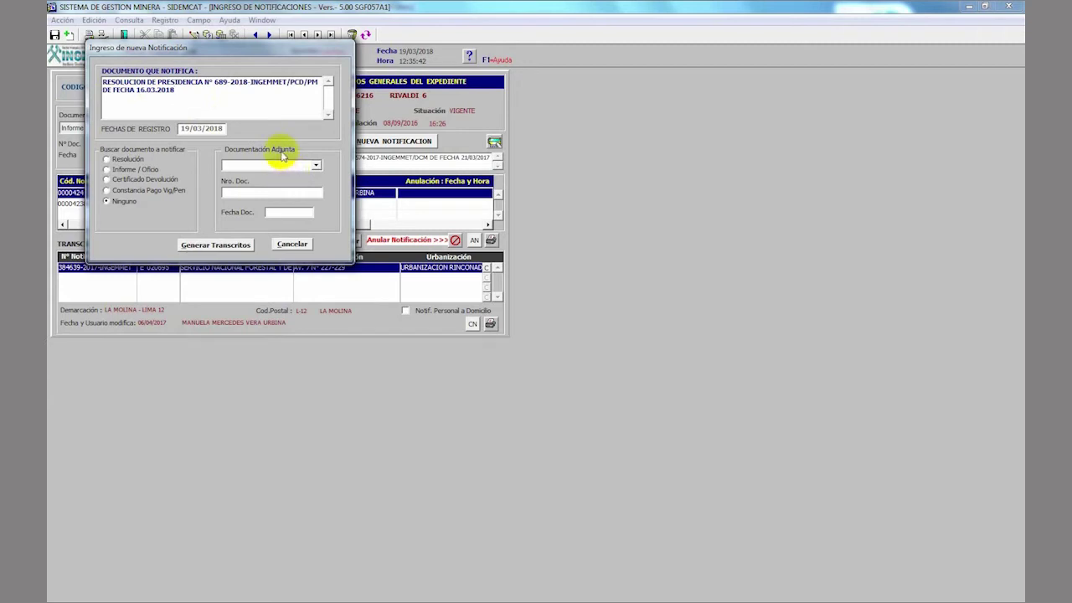
pyautogui.click(317, 167)
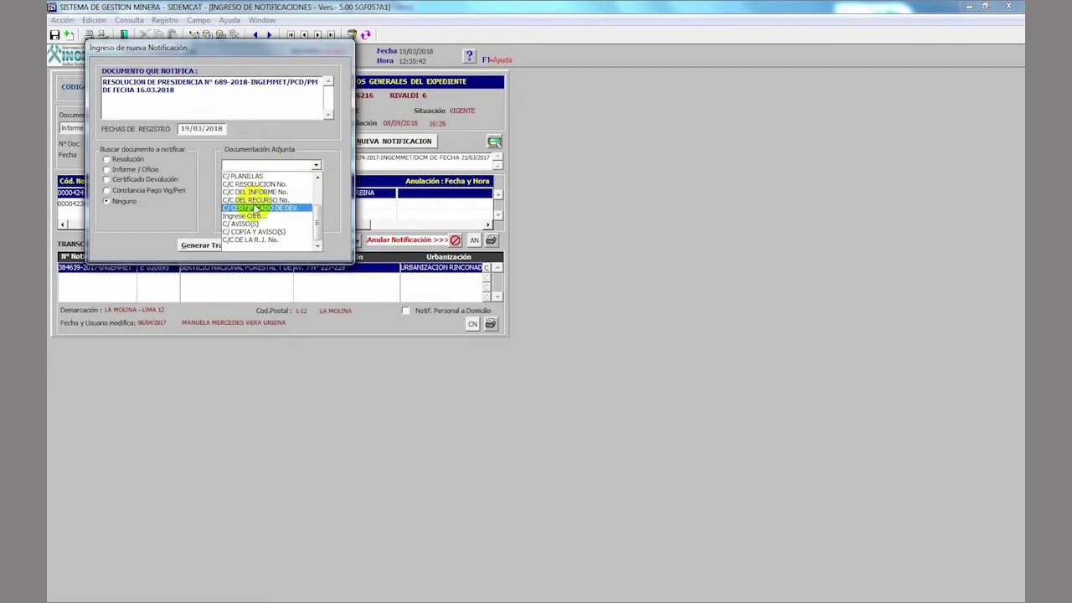
pyautogui.click(262, 183)
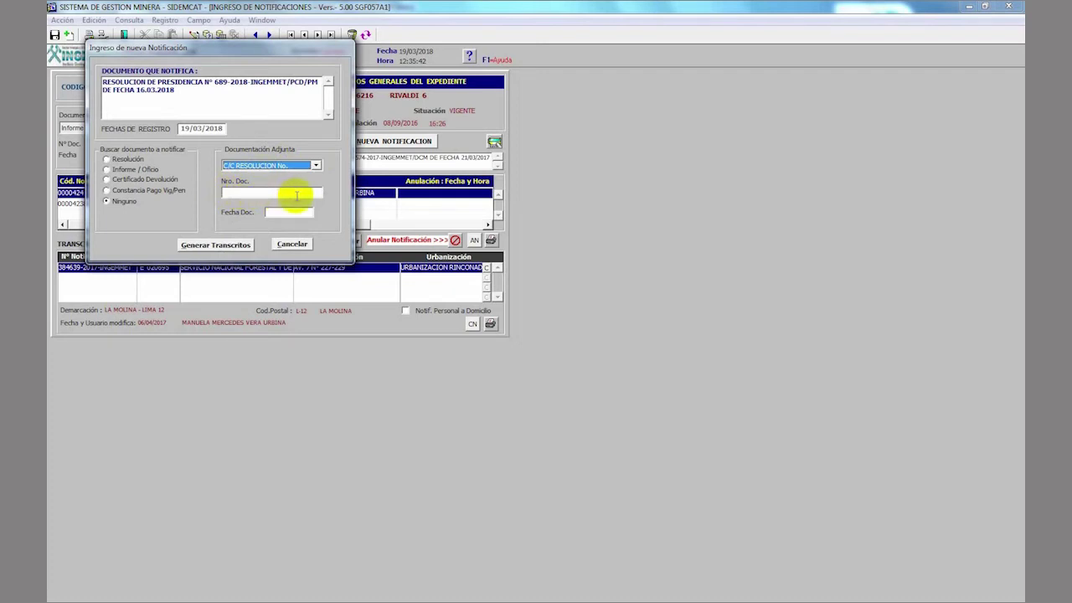
pyautogui.click(316, 165)
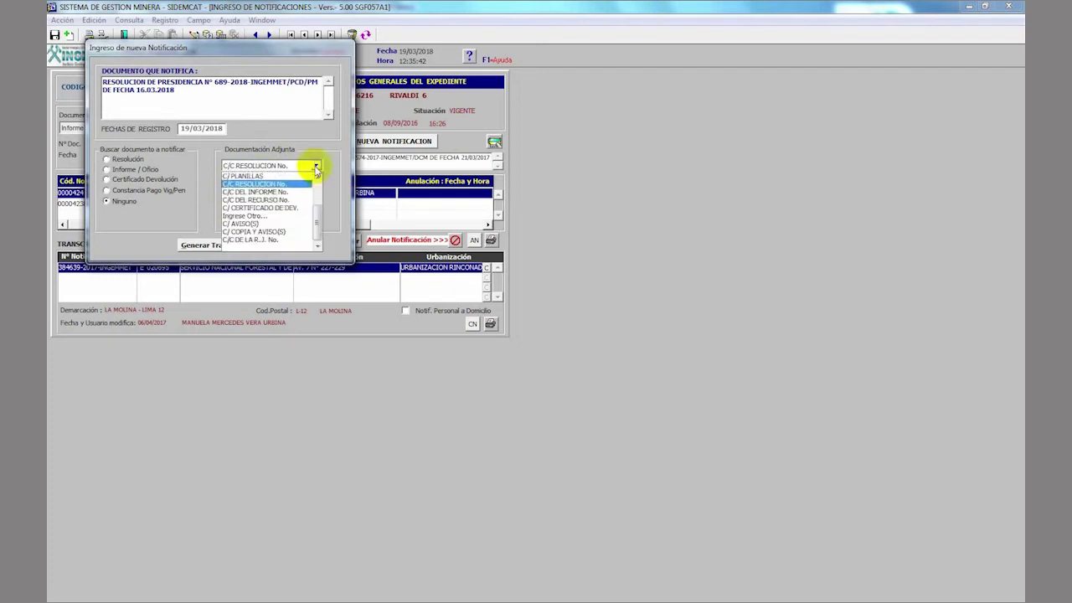
pyautogui.click(273, 240)
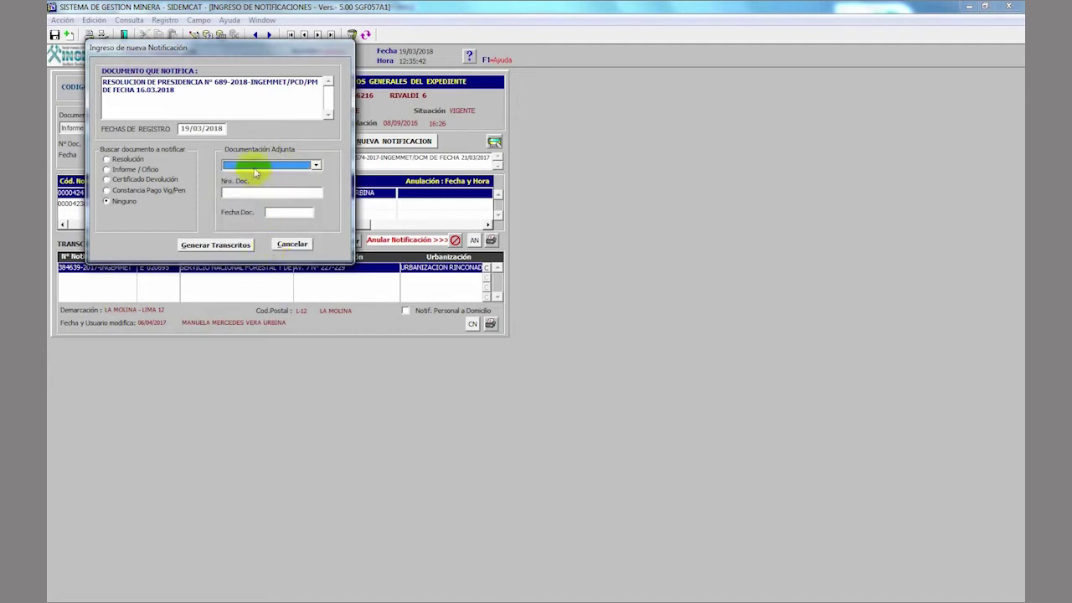
# - Generate transcripts for COMPAÑIA MINERA COBRE LINDO S.A.C. and set notification type EN SEDE
pyautogui.click(222, 246)
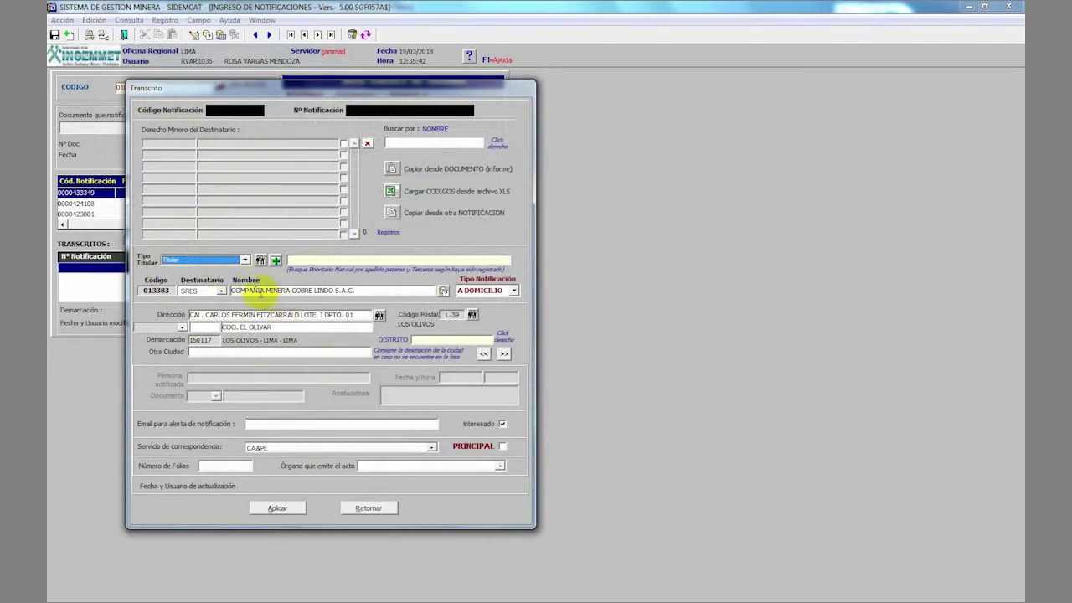
pyautogui.click(261, 290)
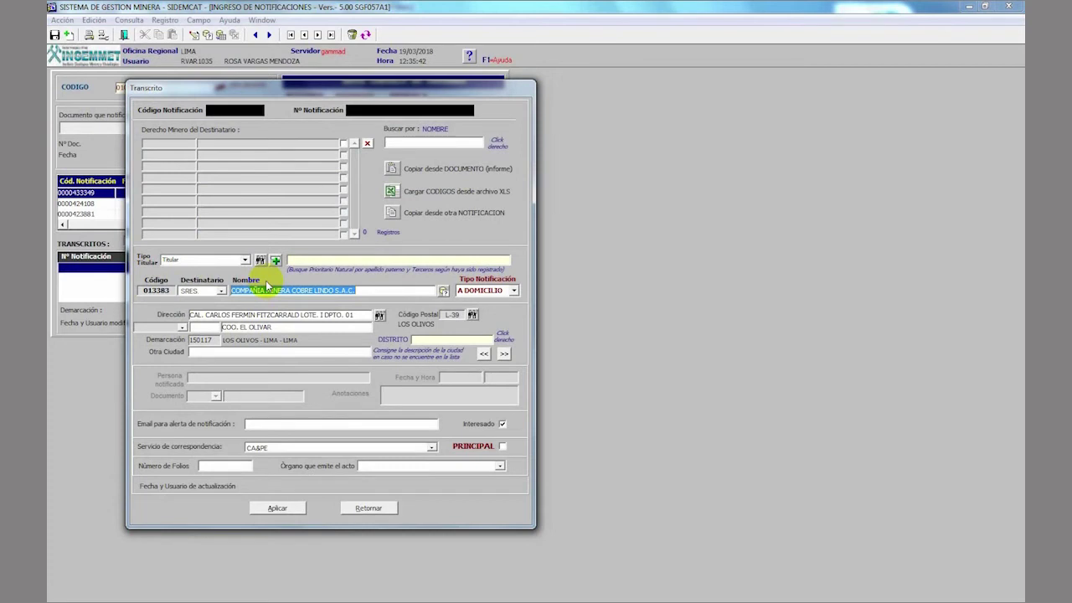
pyautogui.press('Tab')
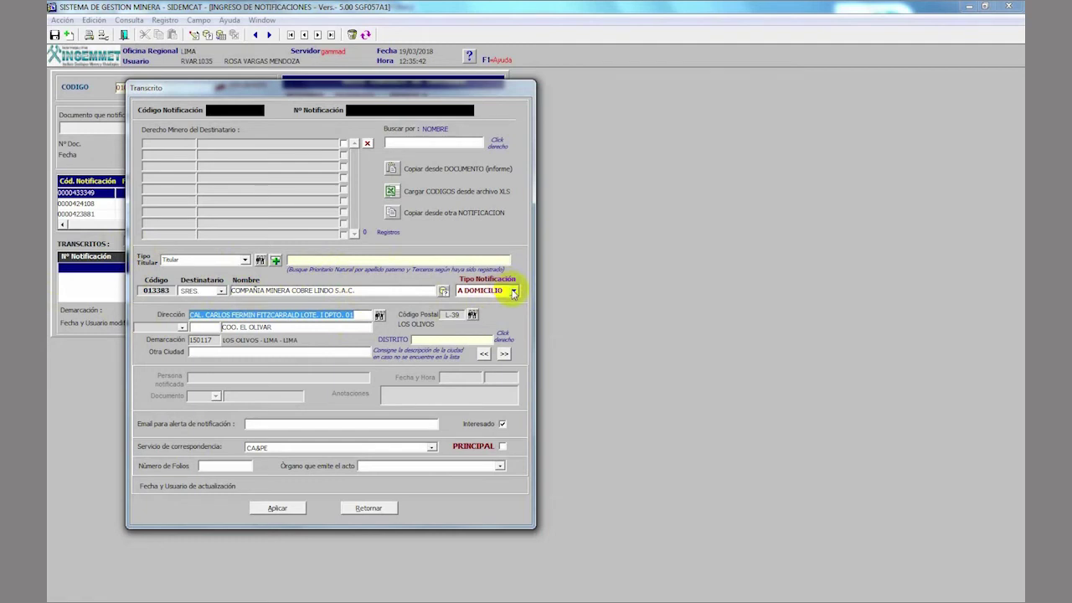
pyautogui.click(513, 290)
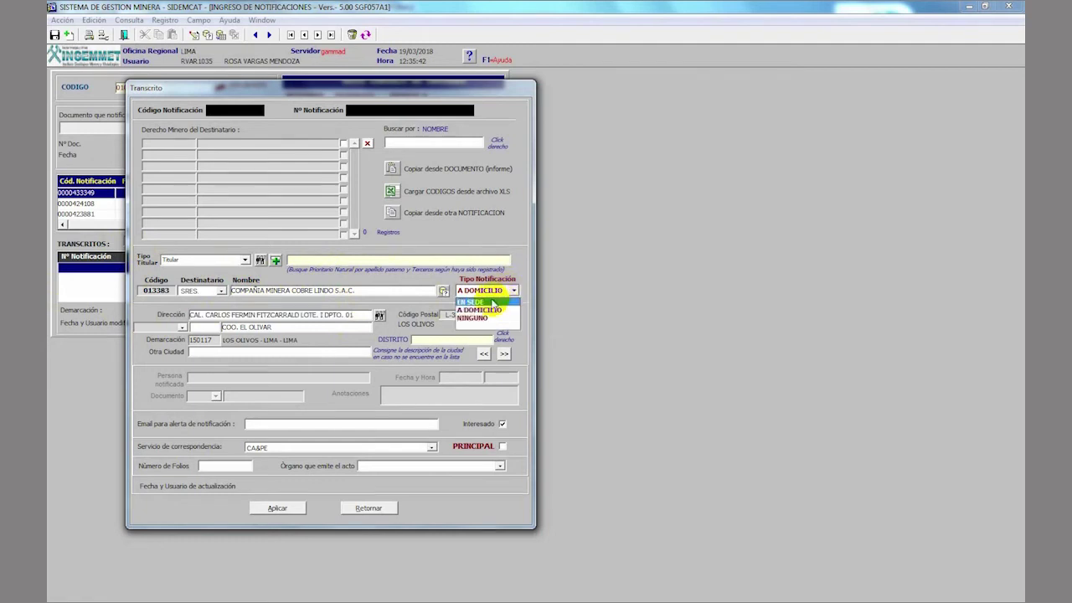
pyautogui.click(491, 302)
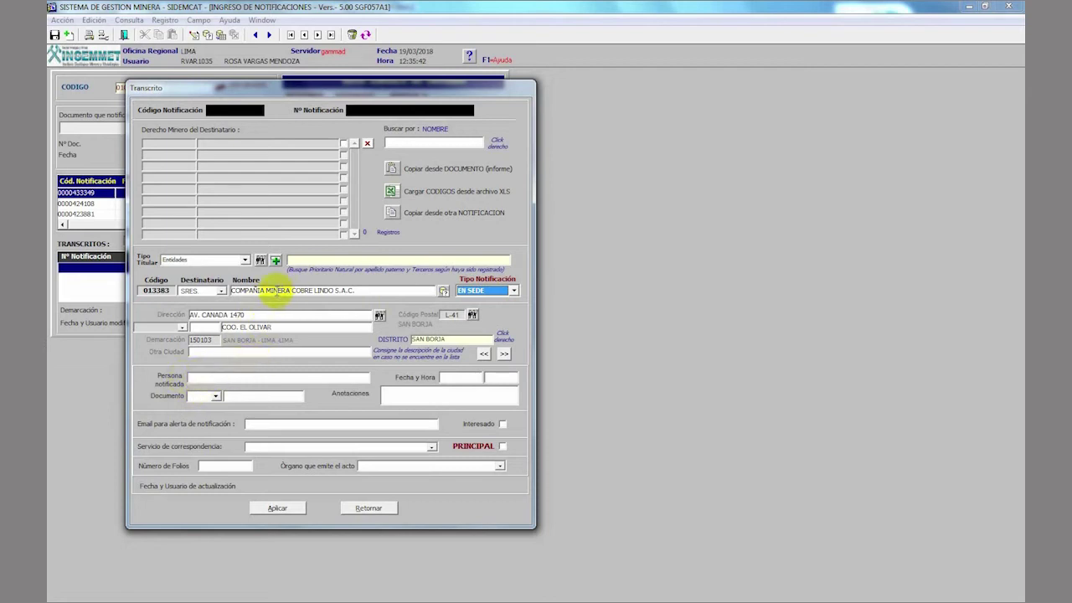
# - Delete COO. EL OLIVAR from the recipient's address
pyautogui.click(277, 292)
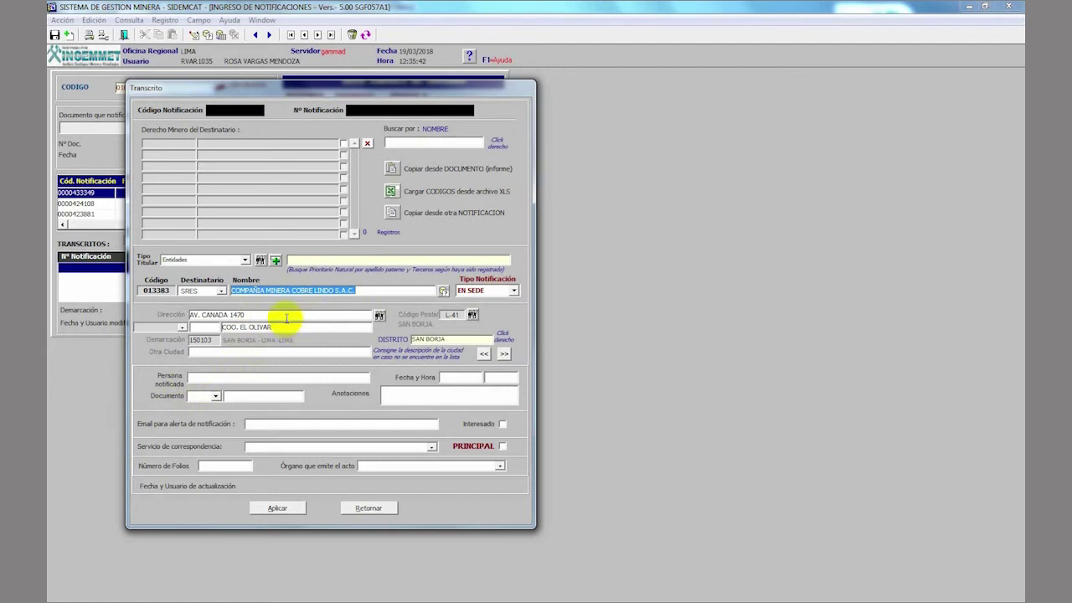
pyautogui.click(287, 317)
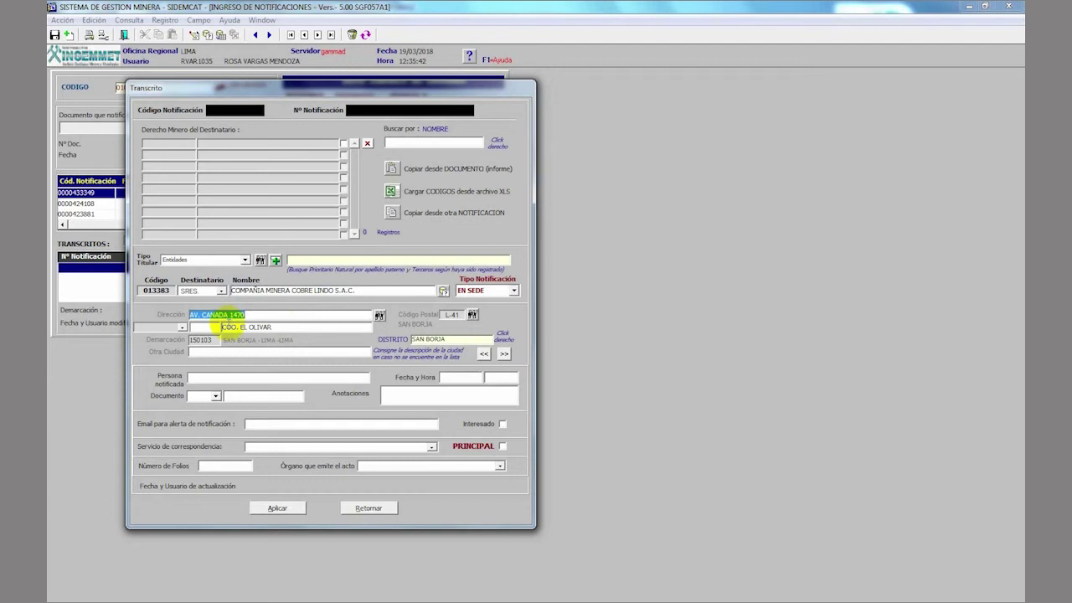
pyautogui.click(293, 325)
pyautogui.press('Delete')
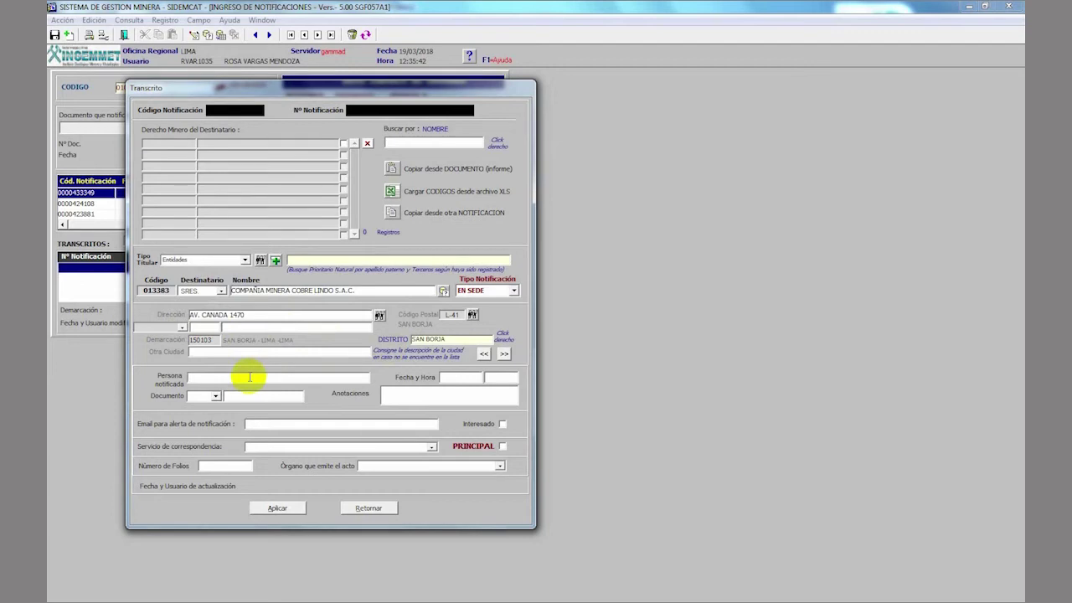
# - Enter the notified person's full name, choose D.N.I. and type their document number
pyautogui.click(215, 396)
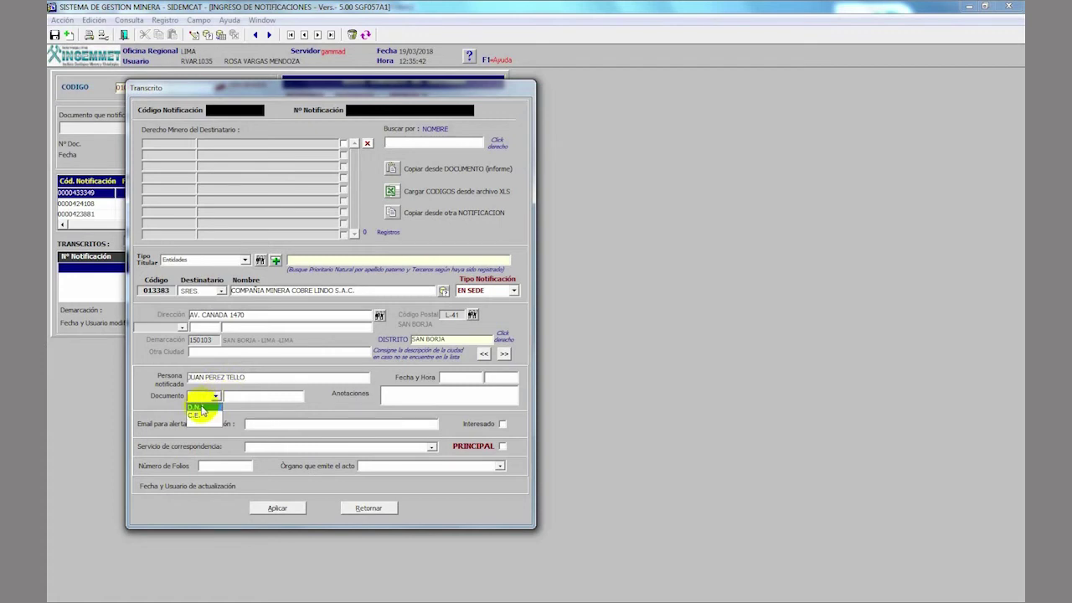
pyautogui.click(202, 408)
pyautogui.click(251, 396)
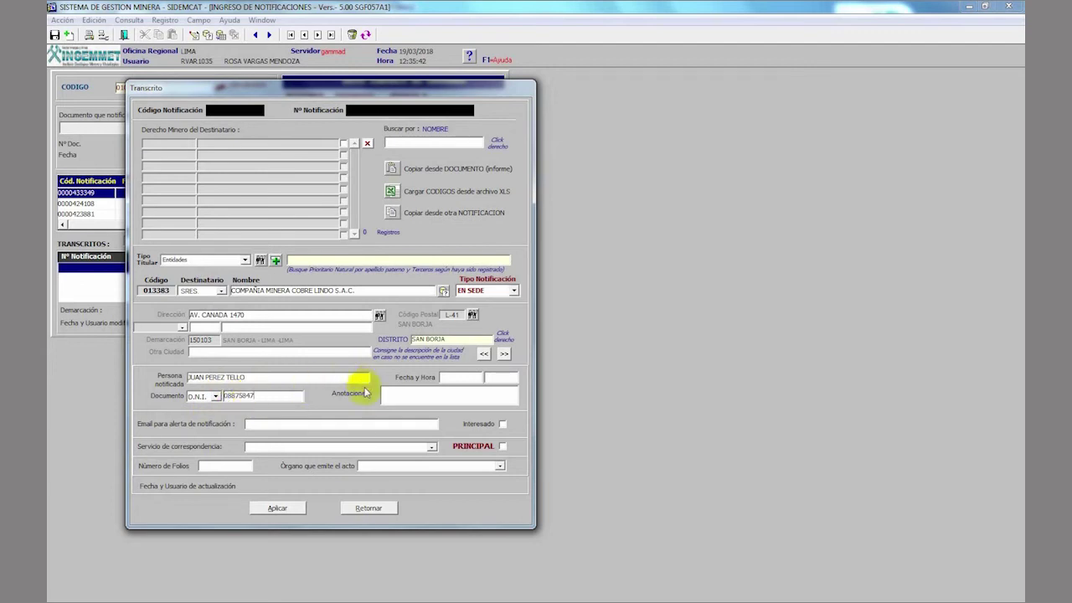
# - Add the annotation 'SE ENTREGA NOTIFICACION AL TITULAR DEL PETITORIO (FOLIO 03 DEL EXPEDIENTE)'
pyautogui.click(386, 393)
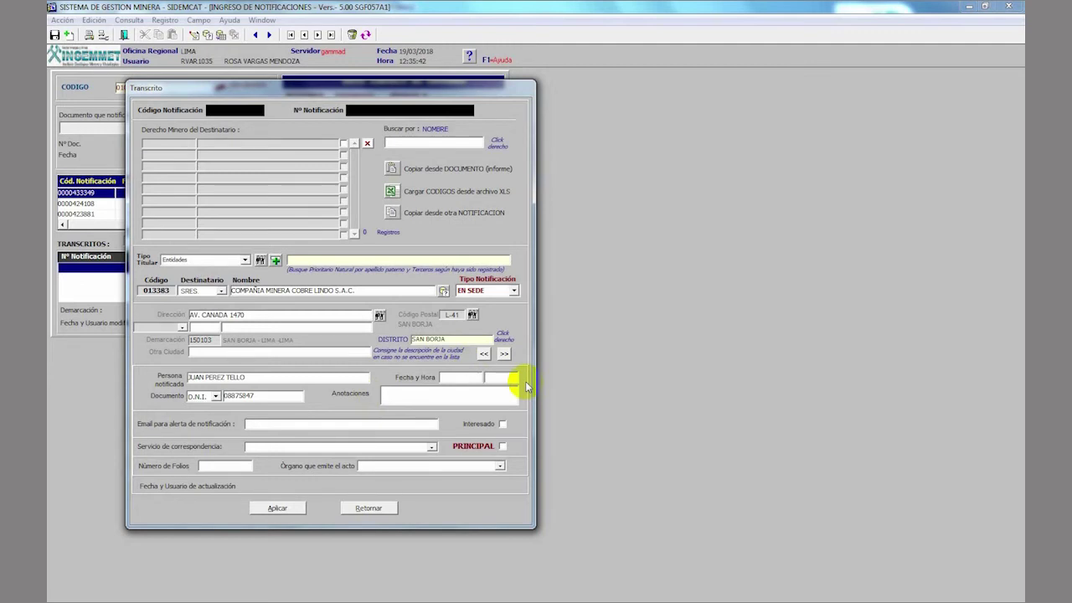
pyautogui.write('se')
pyautogui.write('E')
pyautogui.write(' ENTREGA NOTIFIC')
pyautogui.write('ACI')
pyautogui.write('ON AL TITUL')
pyautogui.write('AR DELP')
pyautogui.press('BackSpace')
pyautogui.write('PETITORIO (FOLIO 03')
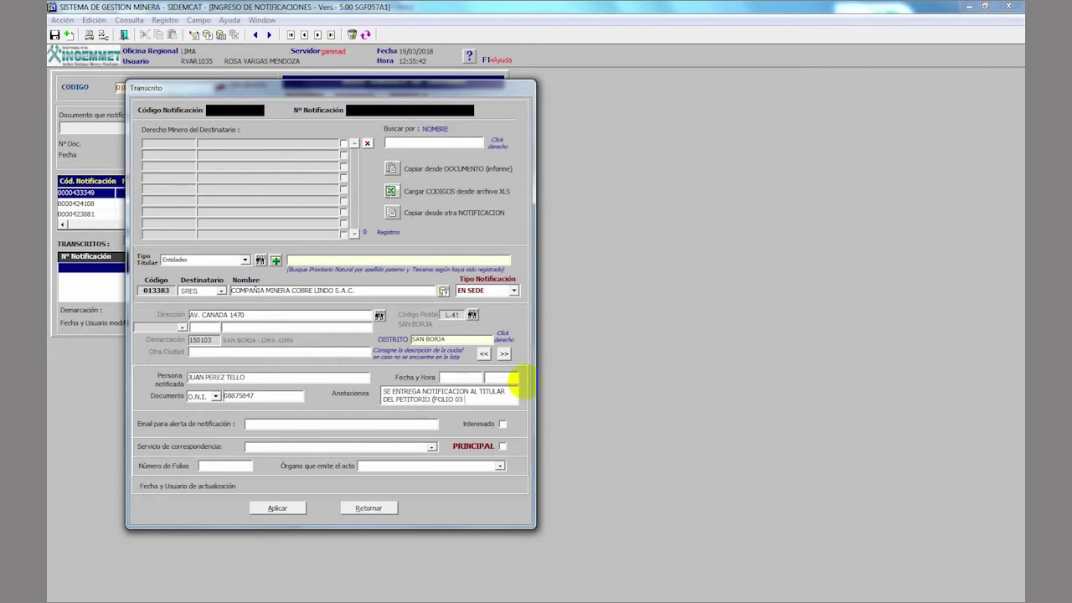
pyautogui.write(' DEL EXPEDIENTE)')
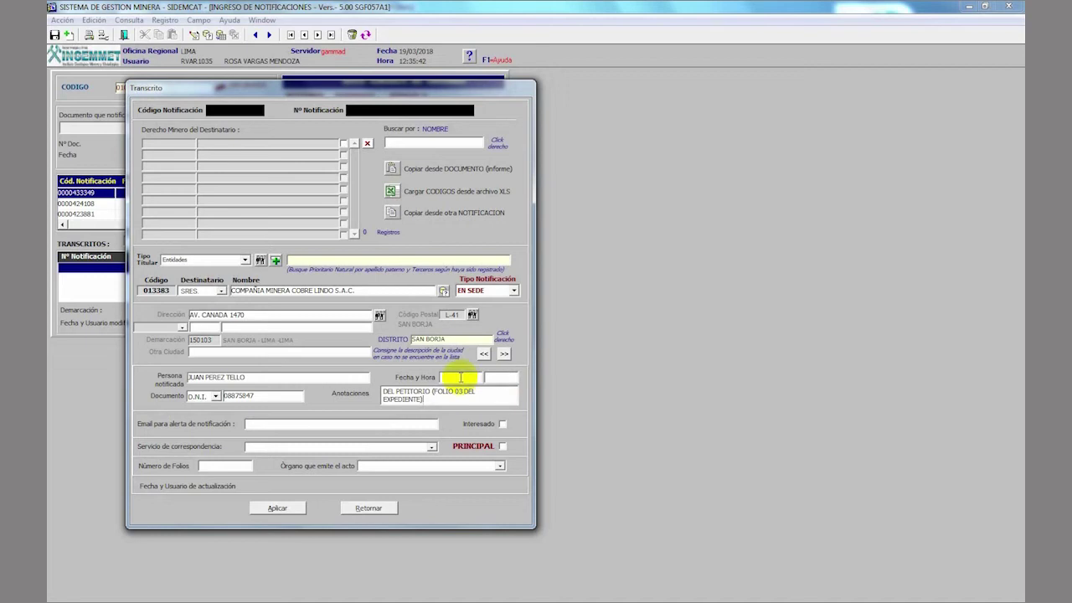
# - Enter 19/03/2018 as the notification date
pyautogui.scroll(1, 461, 377)
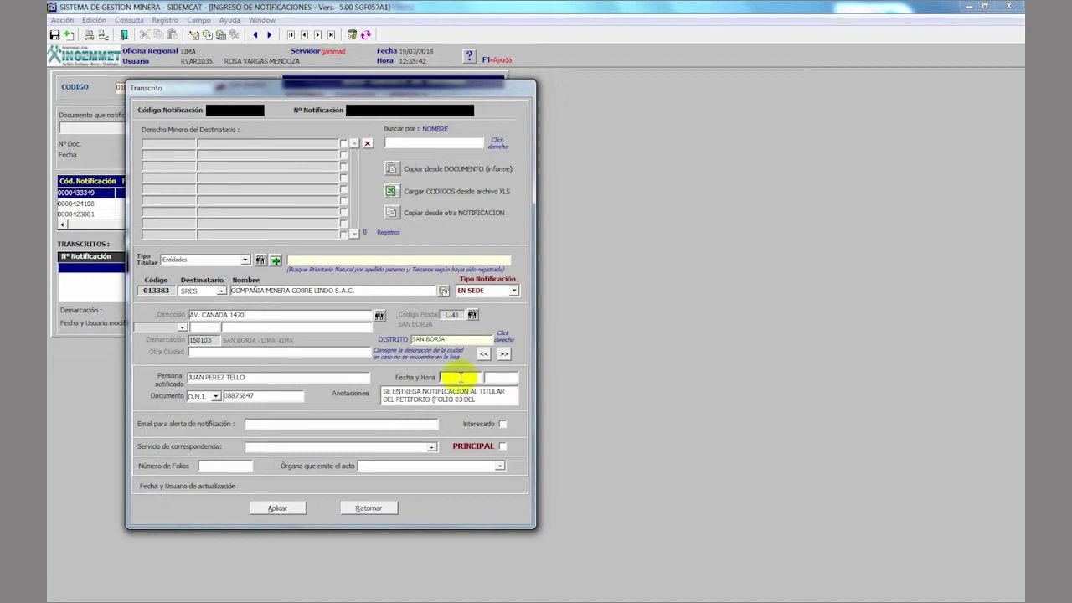
pyautogui.write('19/03/2018')
pyautogui.press('Tab')
# - Set the notification time to 12:41 and the number of folios to 04
pyautogui.click(487, 376)
pyautogui.write('12:')
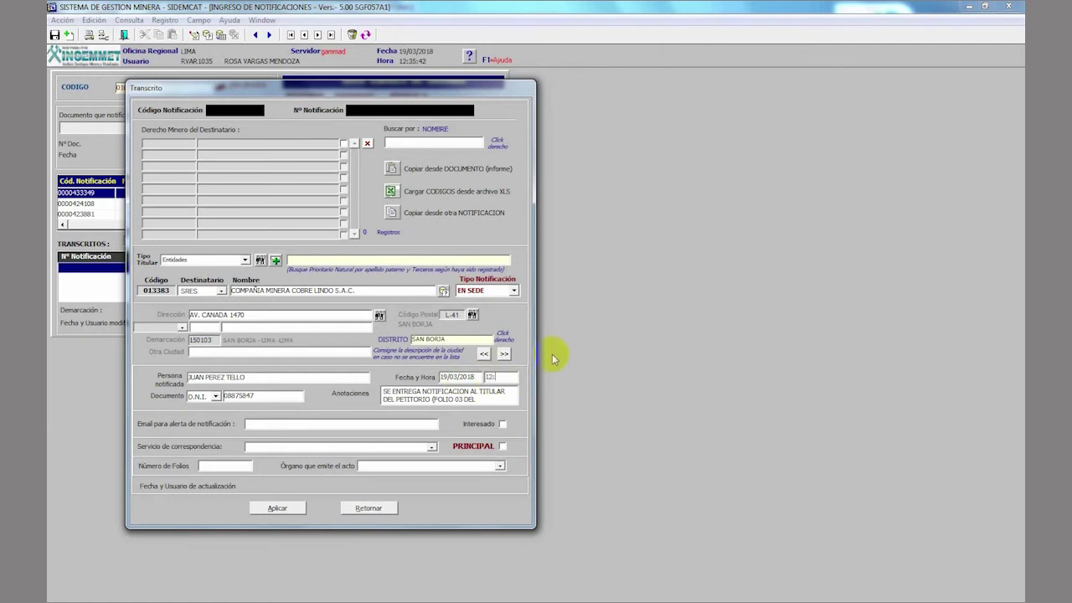
pyautogui.write('41')
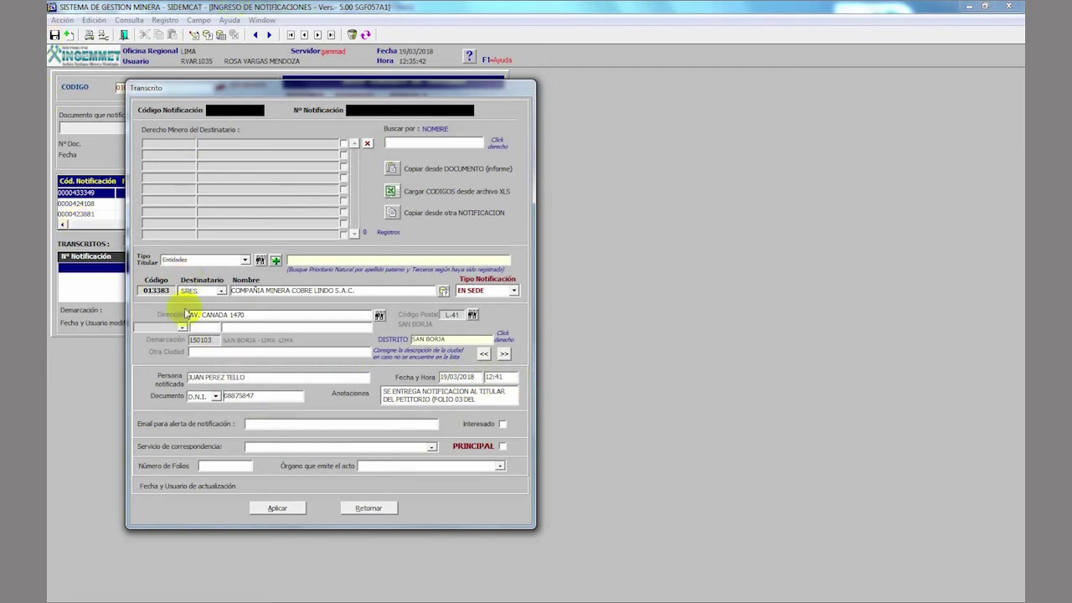
pyautogui.click(240, 465)
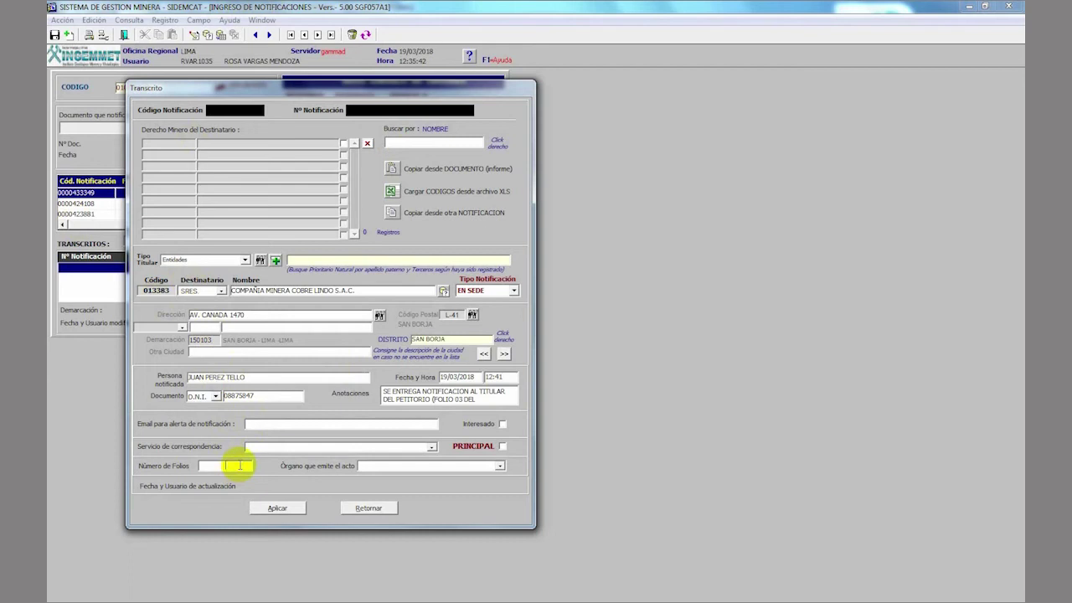
pyautogui.write('04')
# - Choose PRESIDENCIA DEL CONSEJO DIRECTIVO as issuing body and mark the recipient PRINCIPAL
pyautogui.click(397, 467)
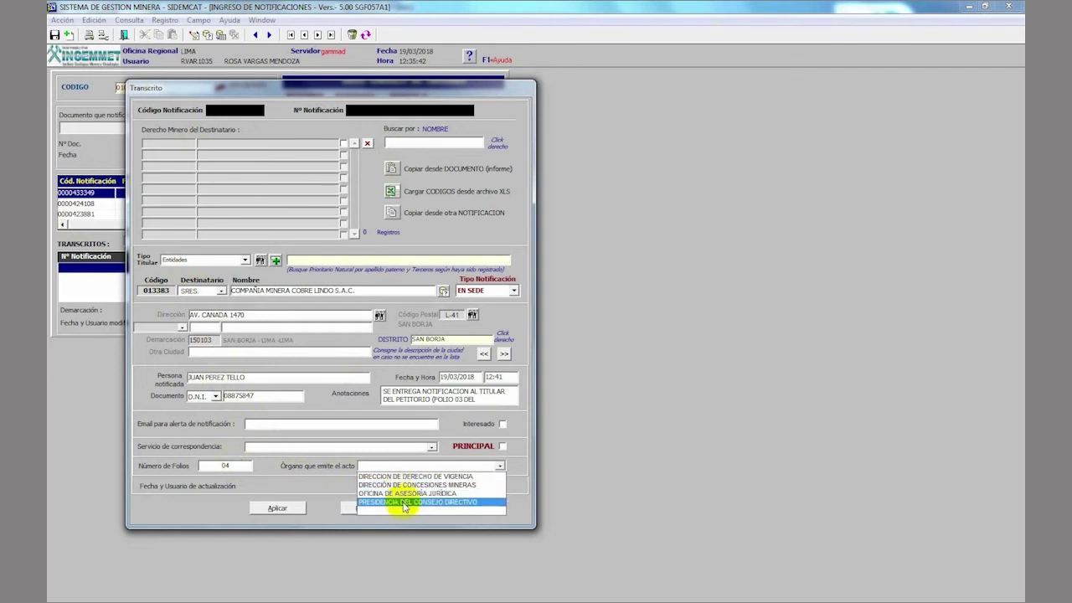
pyautogui.click(404, 503)
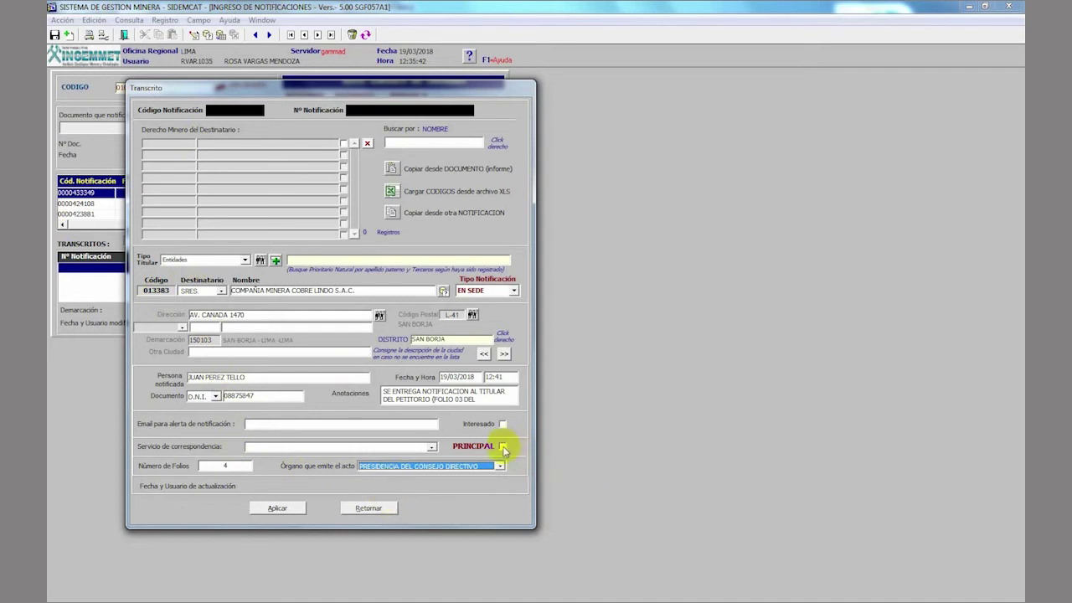
pyautogui.click(503, 446)
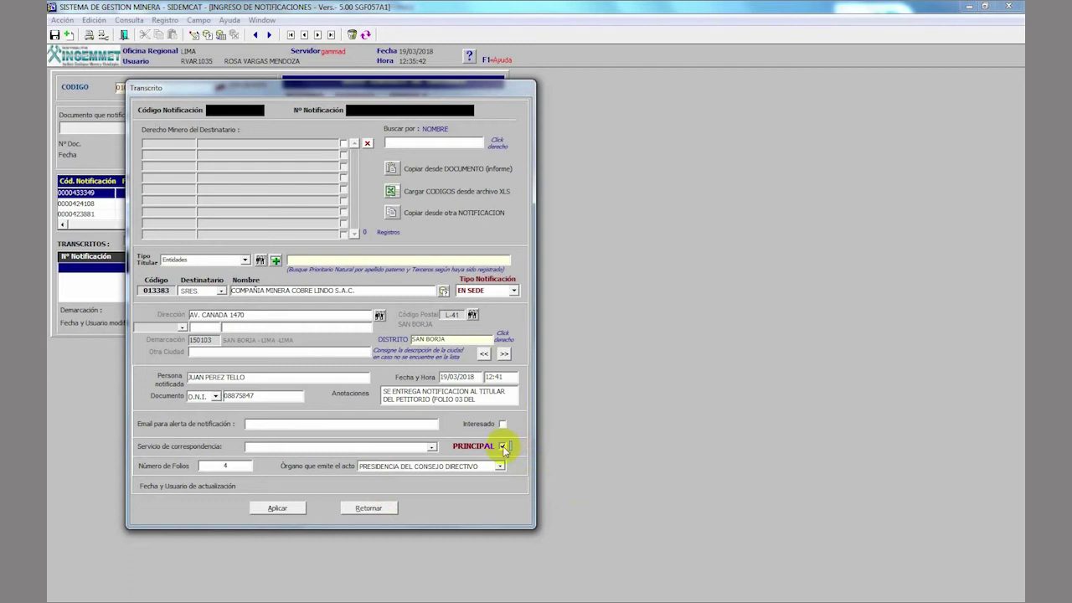
pyautogui.click(503, 447)
pyautogui.click(502, 447)
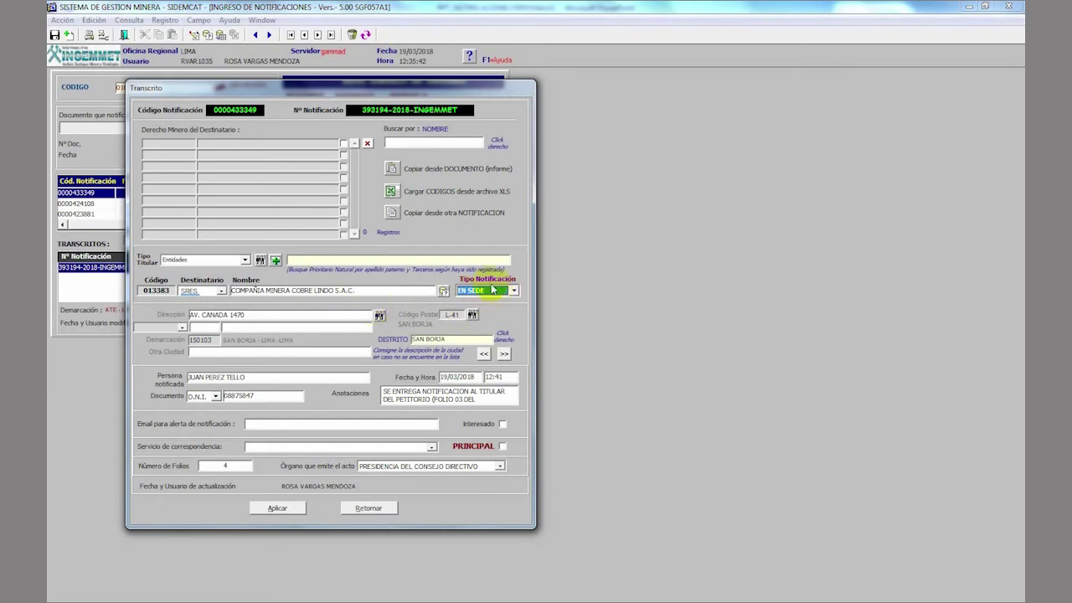
pyautogui.click(515, 291)
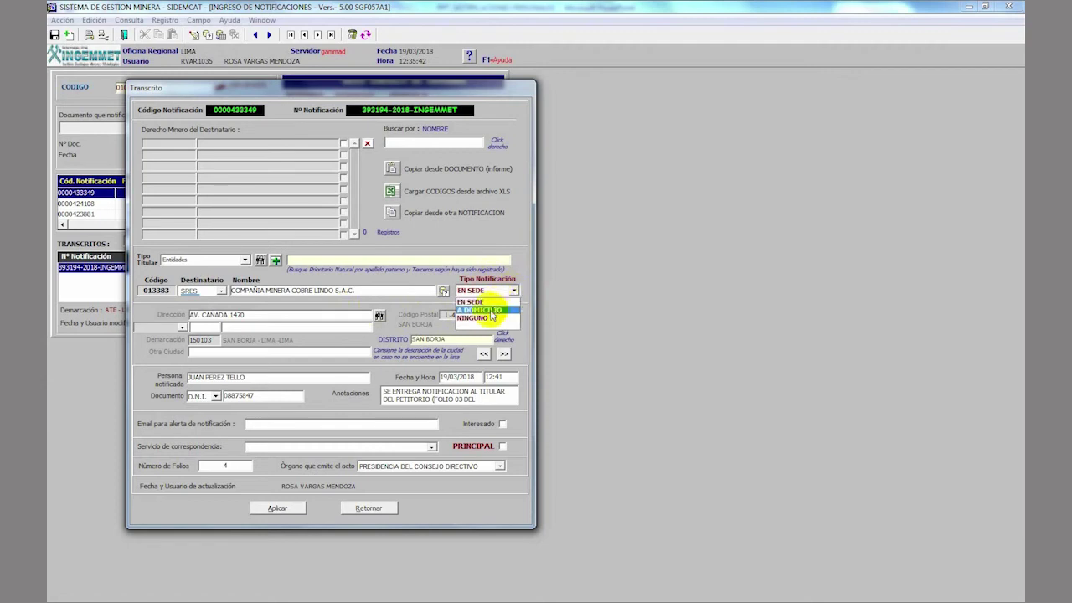
pyautogui.click(484, 310)
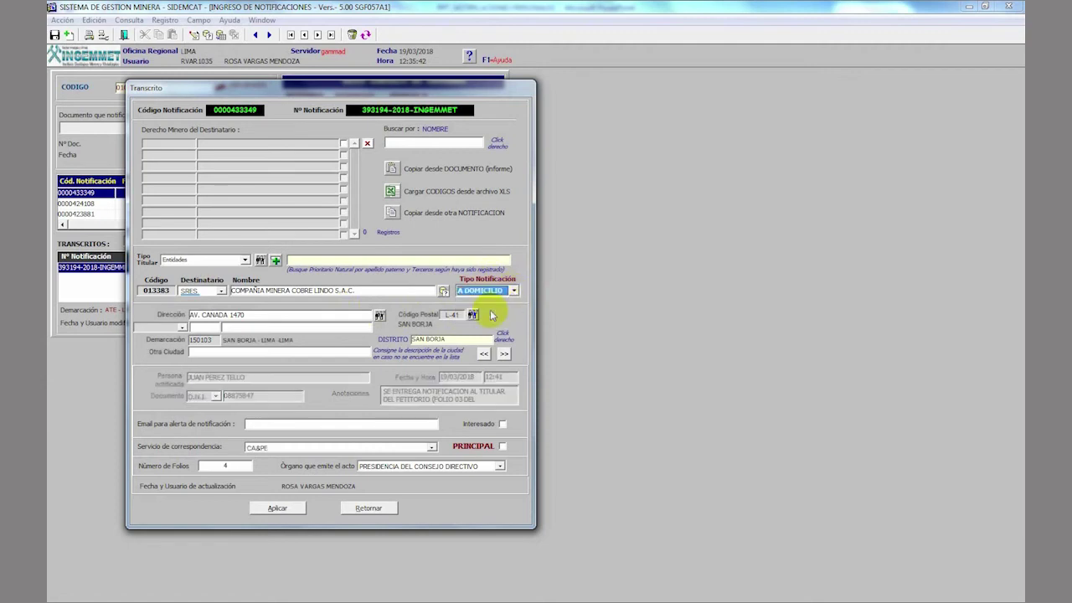
pyautogui.click(286, 317)
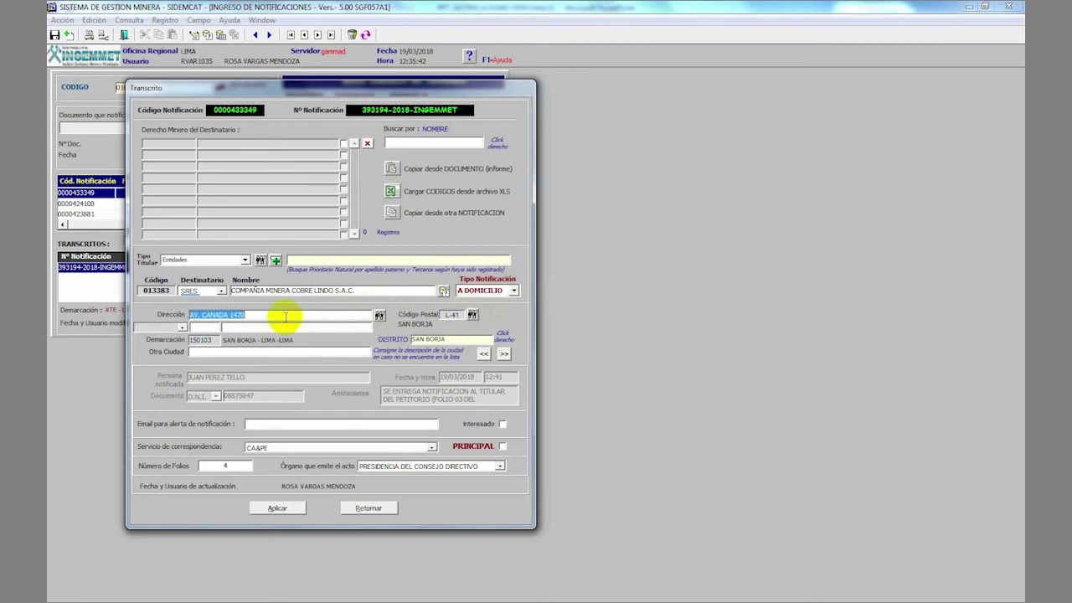
pyautogui.press('Delete')
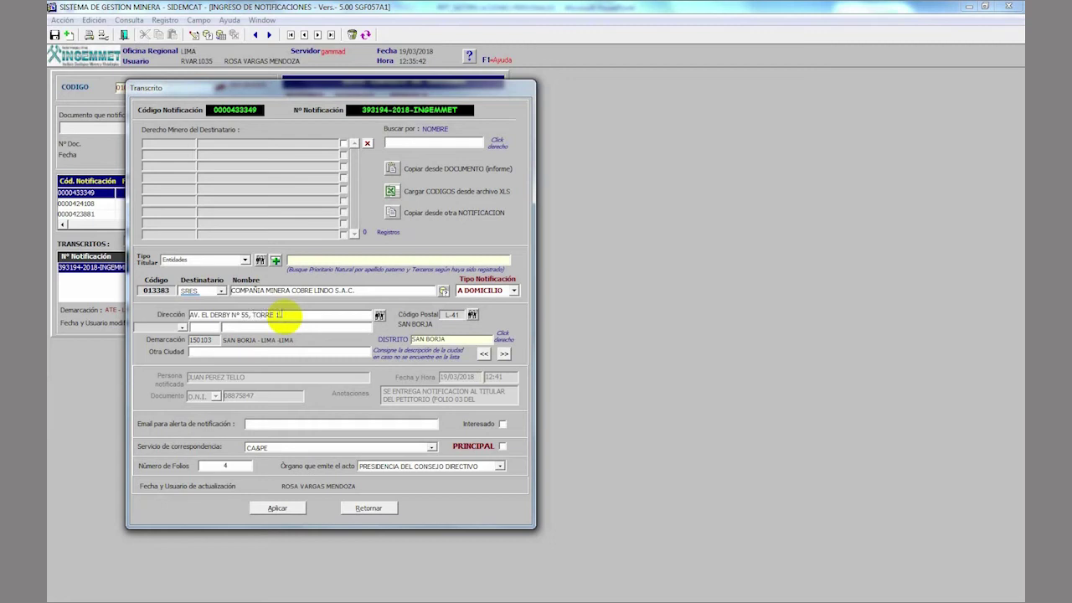
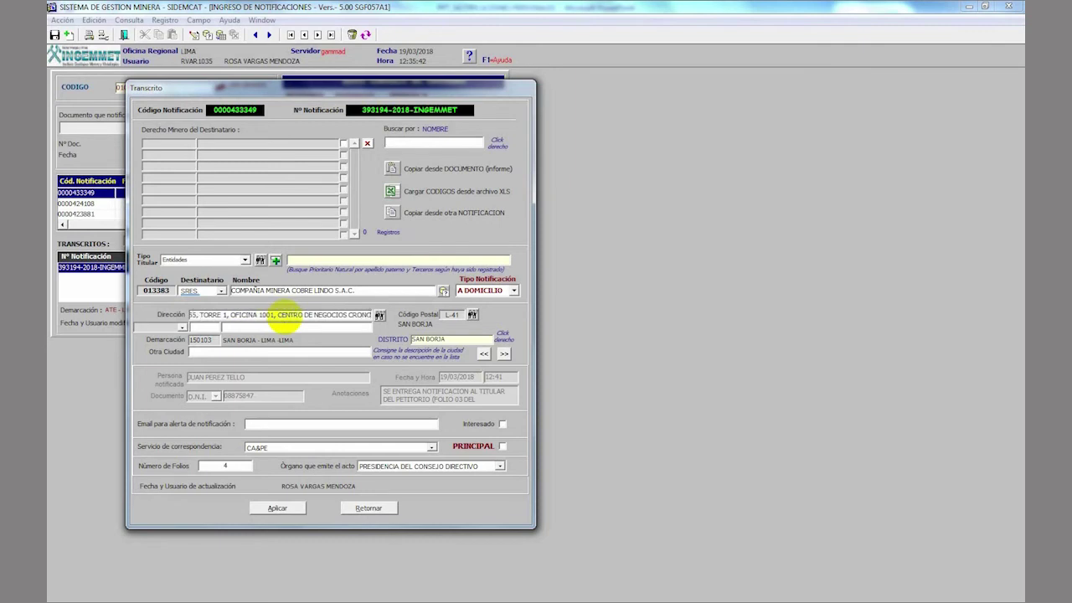
pyautogui.press('Home')
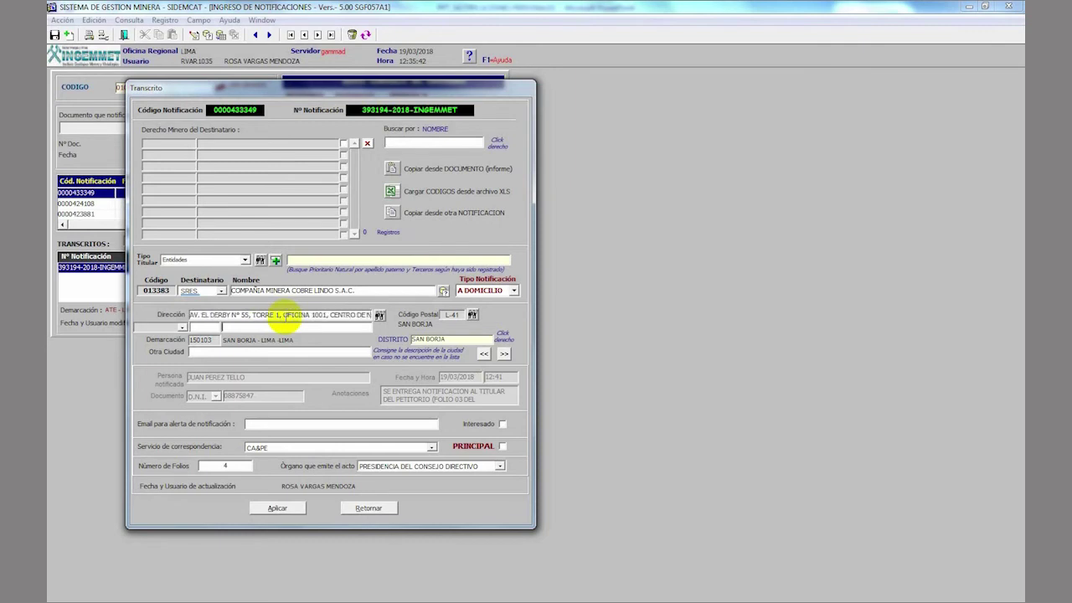
pyautogui.click(457, 340)
pyautogui.write('SA')
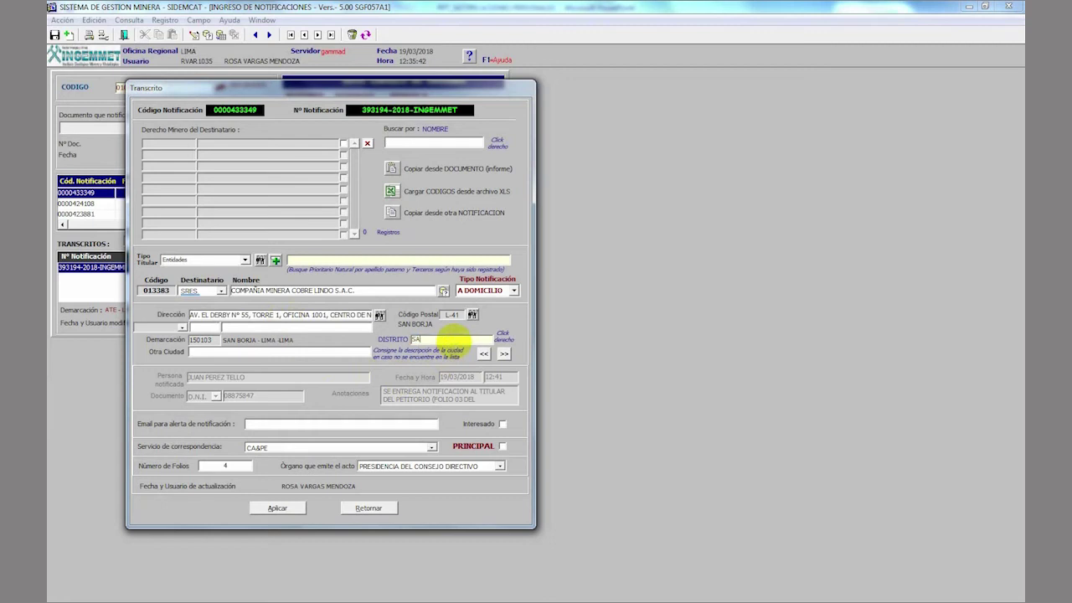
pyautogui.write('NTIAGO DE SURC')
# - Choose LIMA / LIMA / SANTIAGO DE SURCO as the district, giving demarcation 150140 and postal code L-33
pyautogui.rightClick(458, 343)
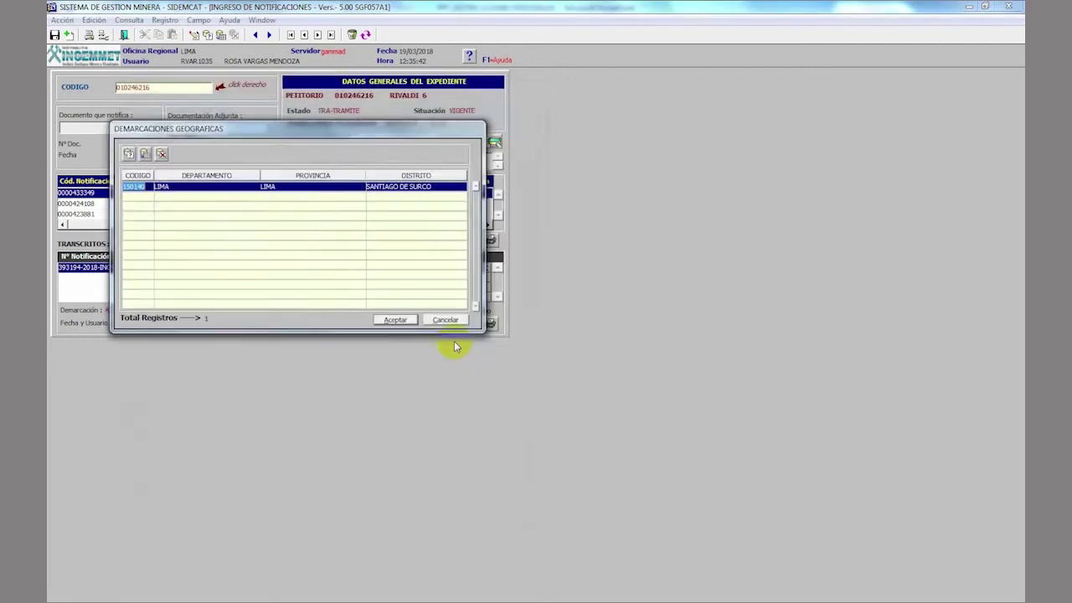
pyautogui.press('Return')
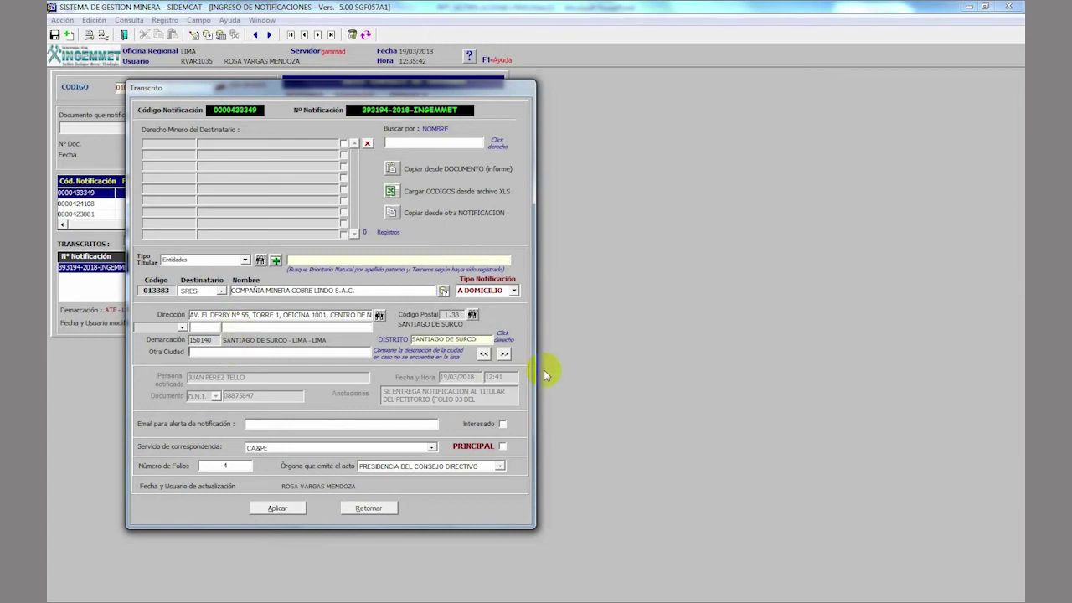
# - Enter APURIMAC in both Otra Ciudad and DISTRITO, then search Demarcaciones Geográficas for it
pyautogui.write('APURIMAC')
pyautogui.click(488, 340)
pyautogui.write('APURIMAC')
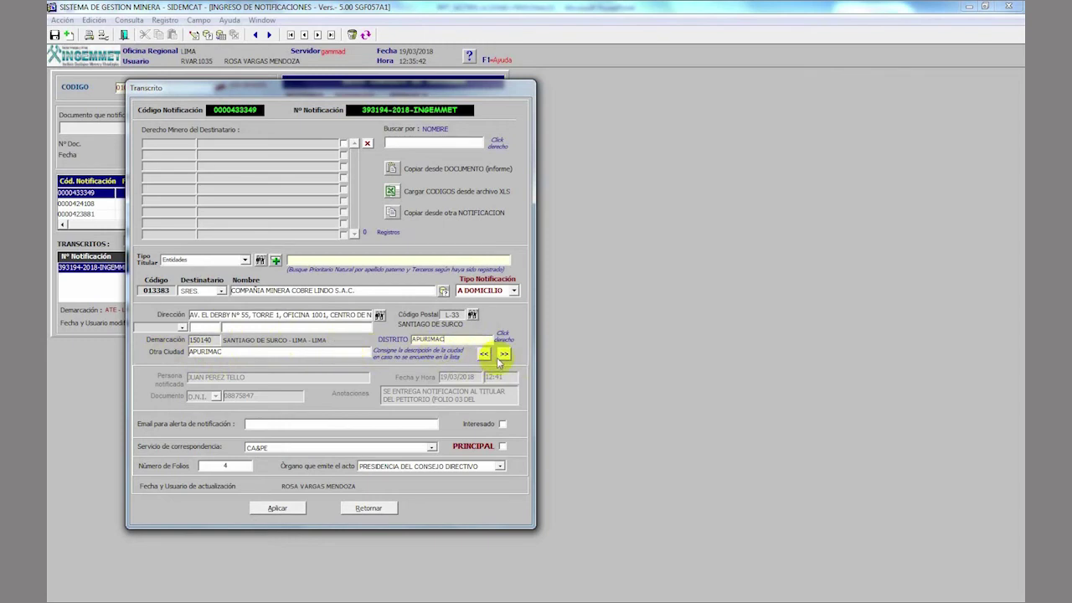
pyautogui.click(497, 355)
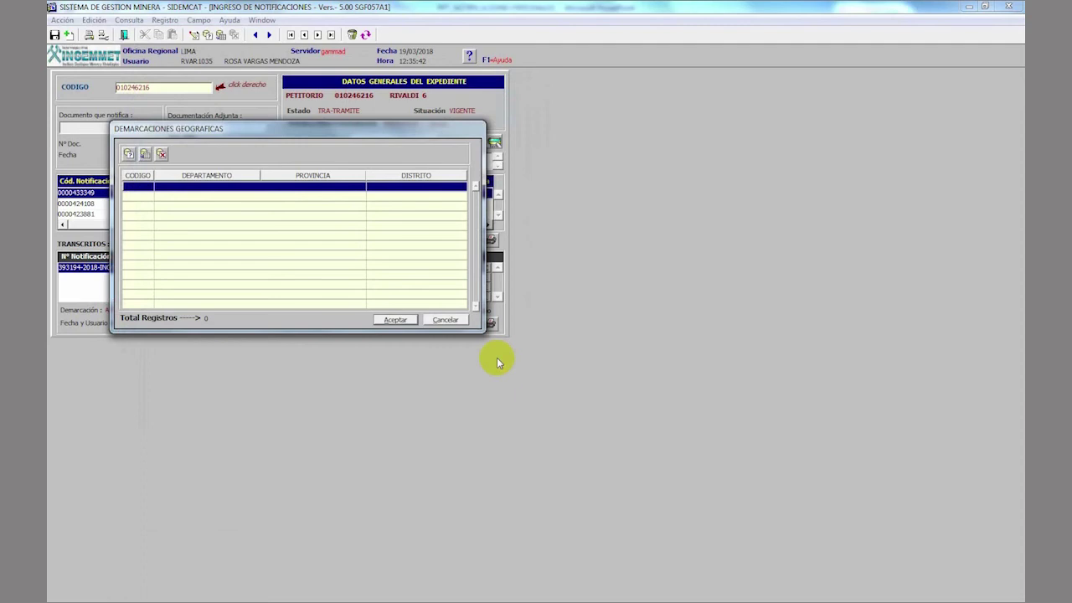
# - Dismiss the empty demarcation lookup and set the postal code to APUR (APURIMAC)
pyautogui.click(446, 320)
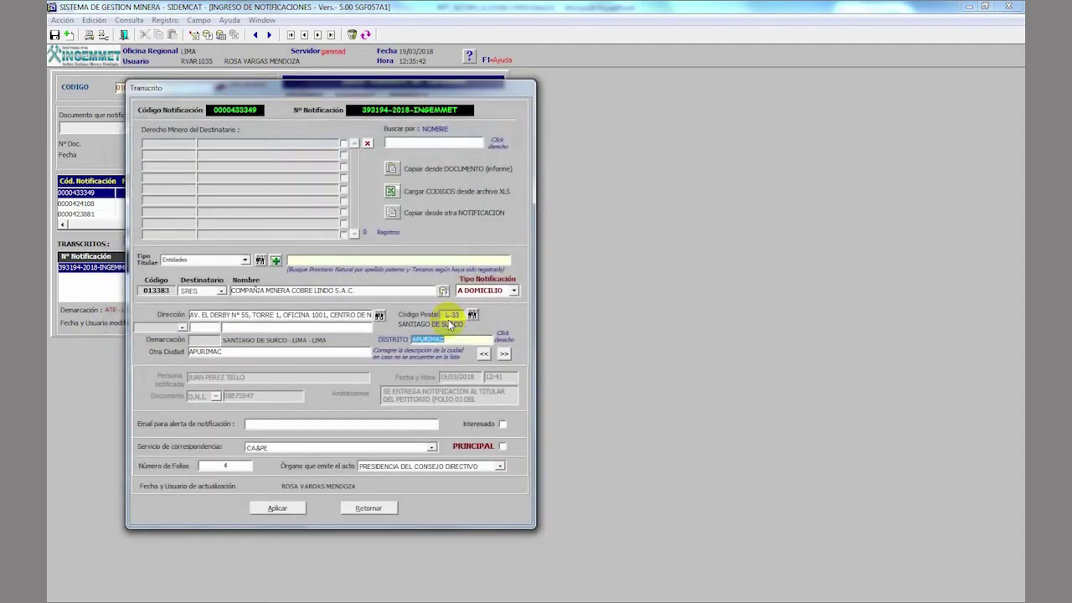
pyautogui.click(450, 324)
pyautogui.click(445, 316)
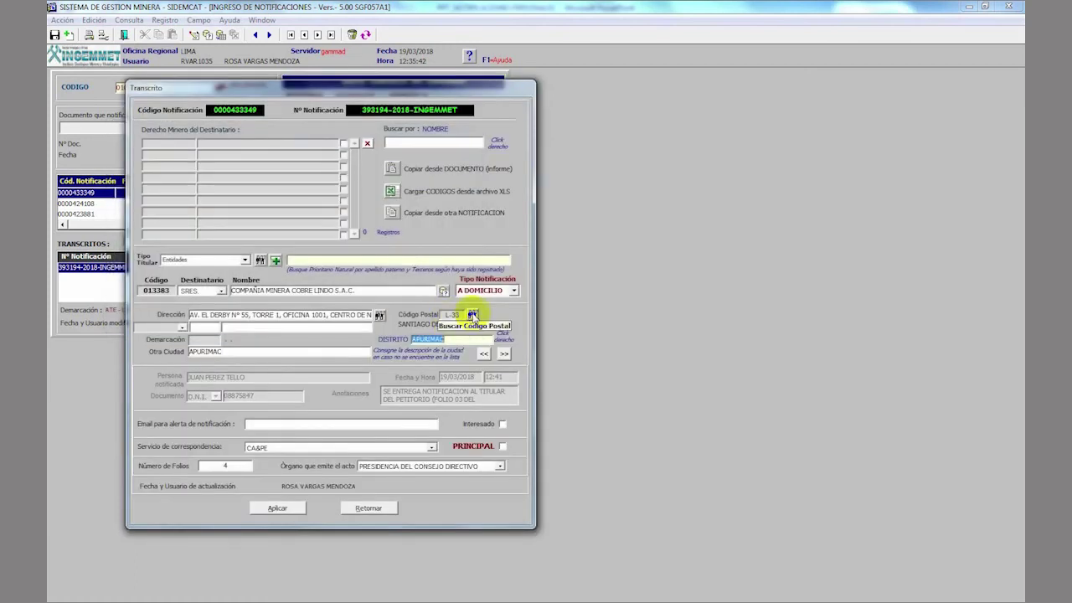
pyautogui.click(472, 315)
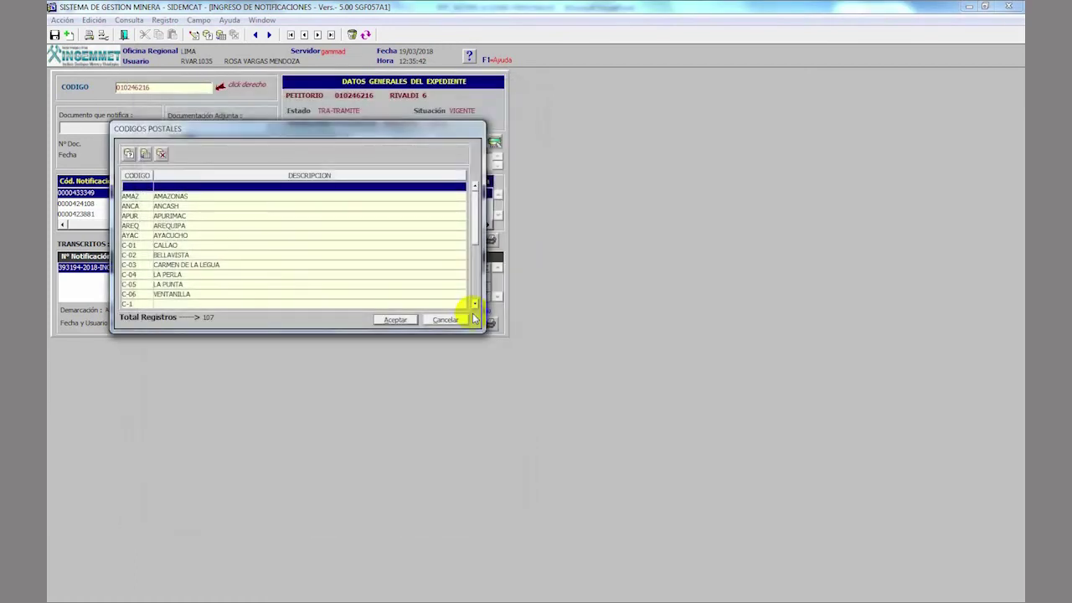
pyautogui.press('Down')
pyautogui.press('Down')
pyautogui.press('Down')
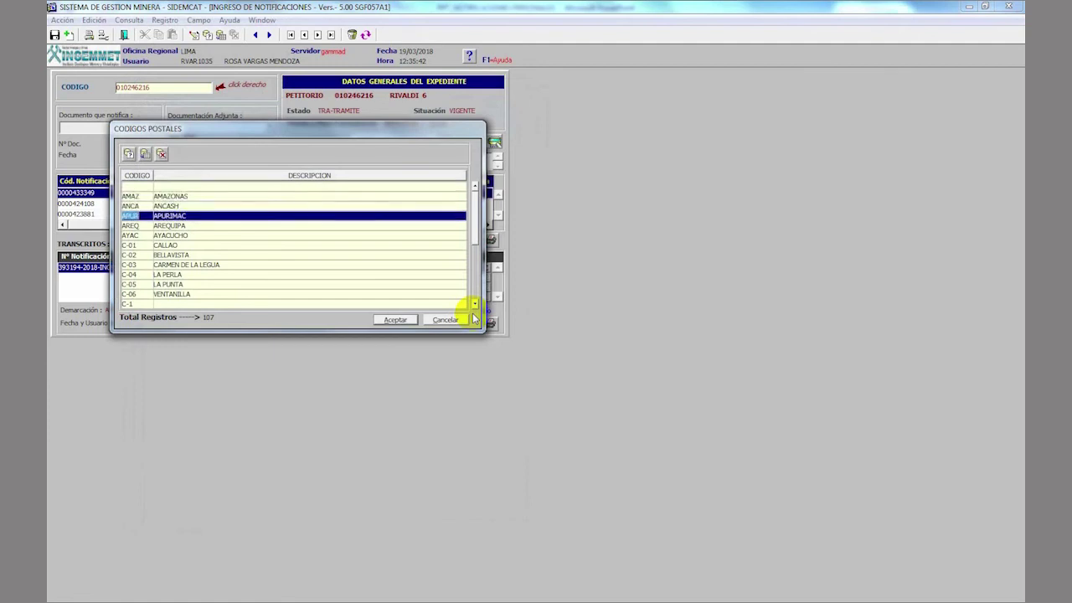
pyautogui.press('Return')
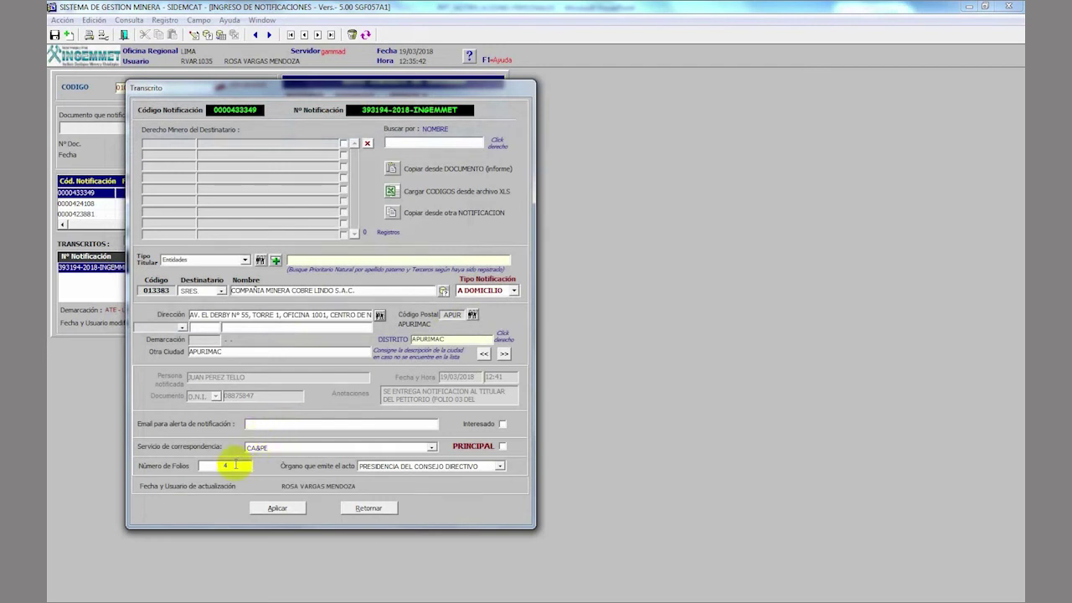
# - Set Número de Folios to 4 and mark the recipient as PRINCIPAL
pyautogui.click(233, 466)
pyautogui.write('4')
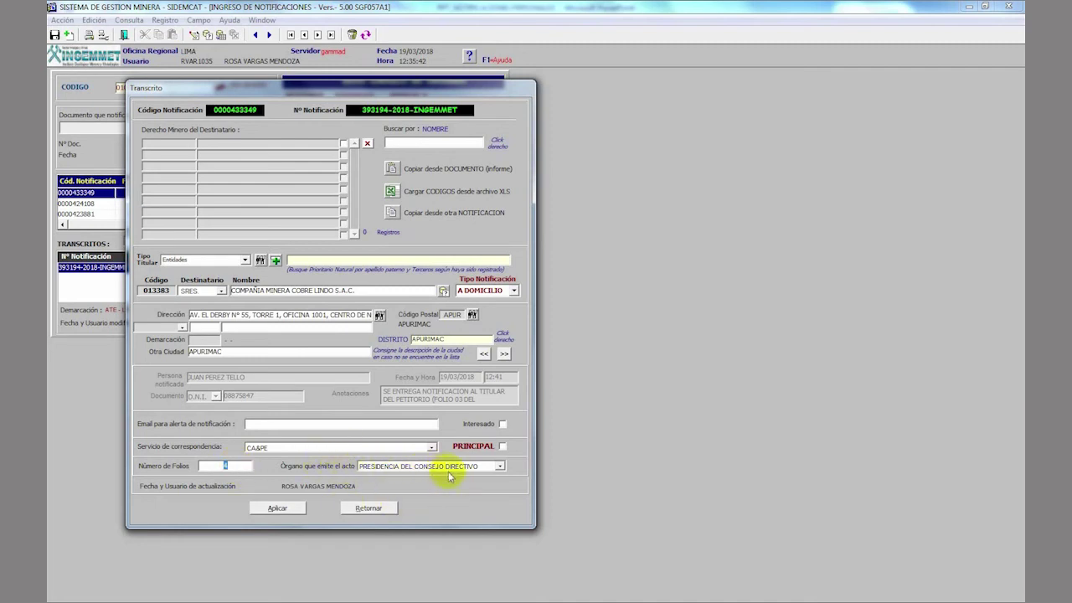
pyautogui.click(504, 447)
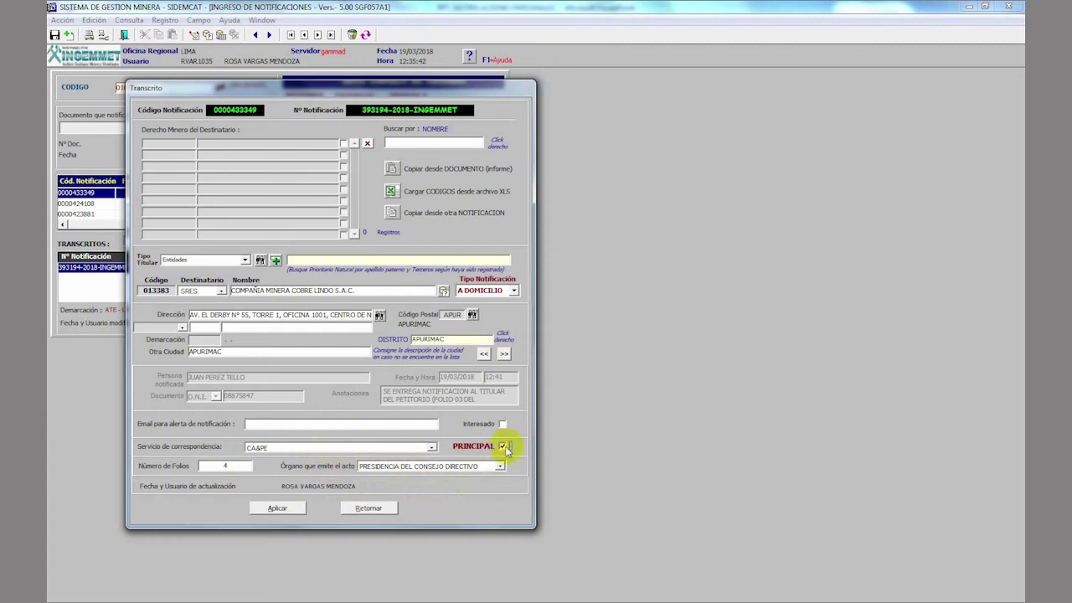